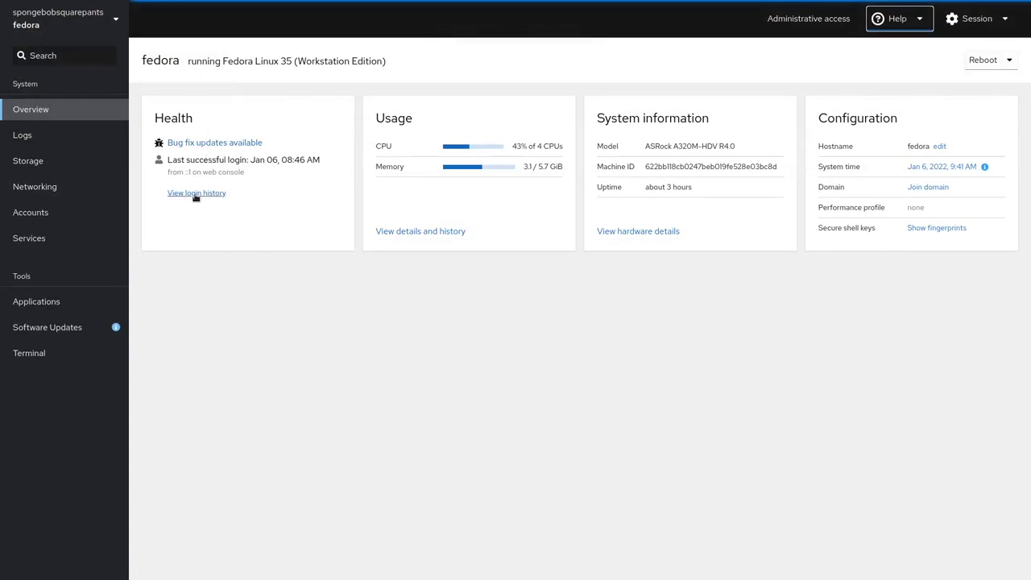
Step: Open the login history of the signed-in account from the system overview
left_click(195, 194)
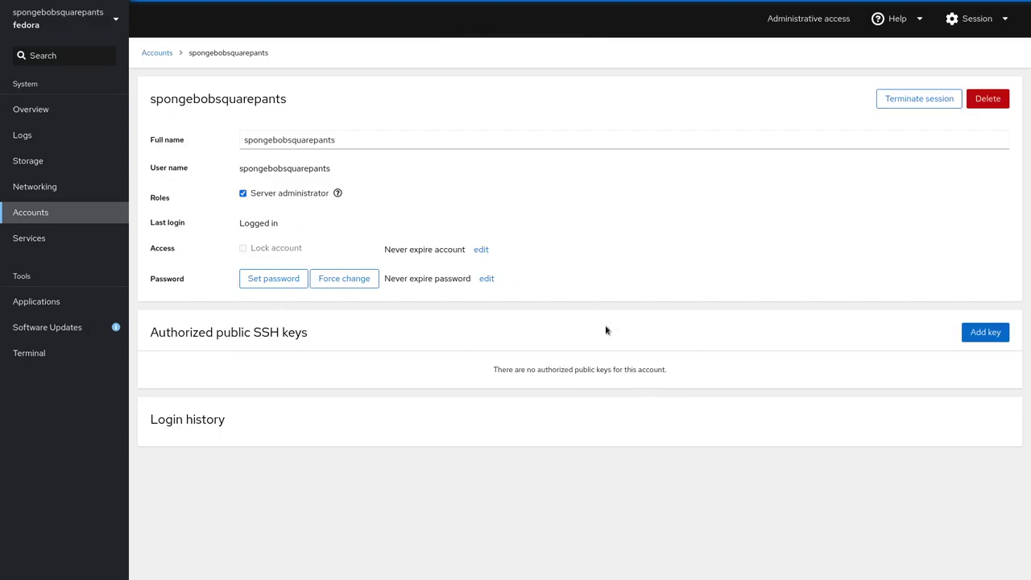
Step: Review the available software updates and update history, and install all updates with the update log shown
left_click(47, 330)
scroll(406, 194, "up", 3)
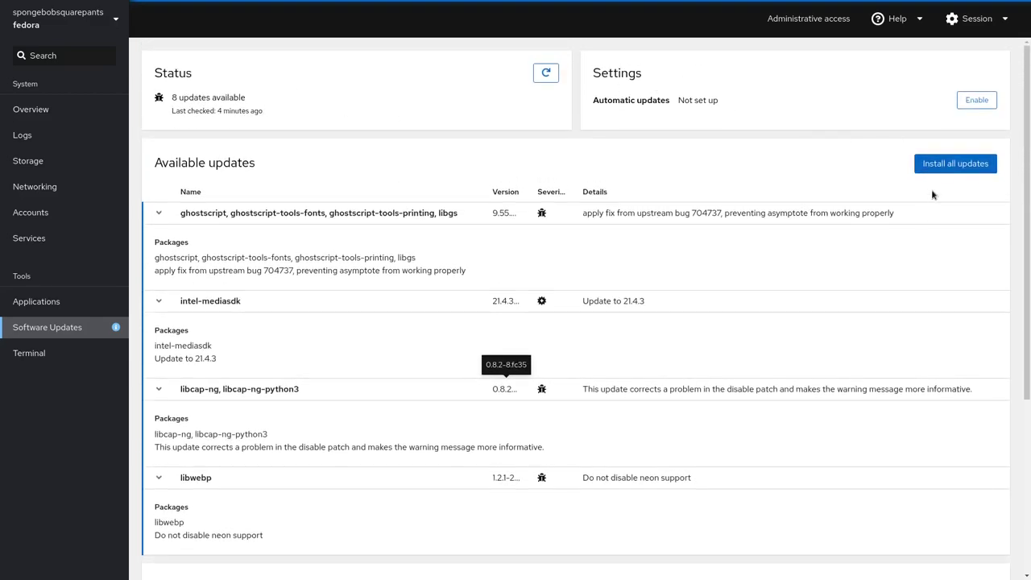
scroll(735, 265, "down", 3)
scroll(741, 274, "down", 3)
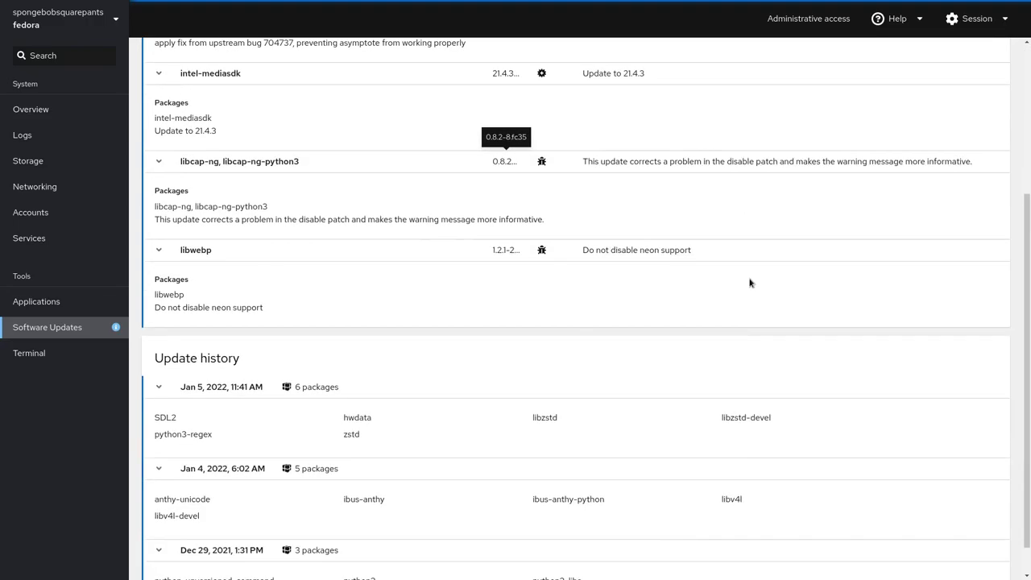
scroll(790, 303, "up", 6)
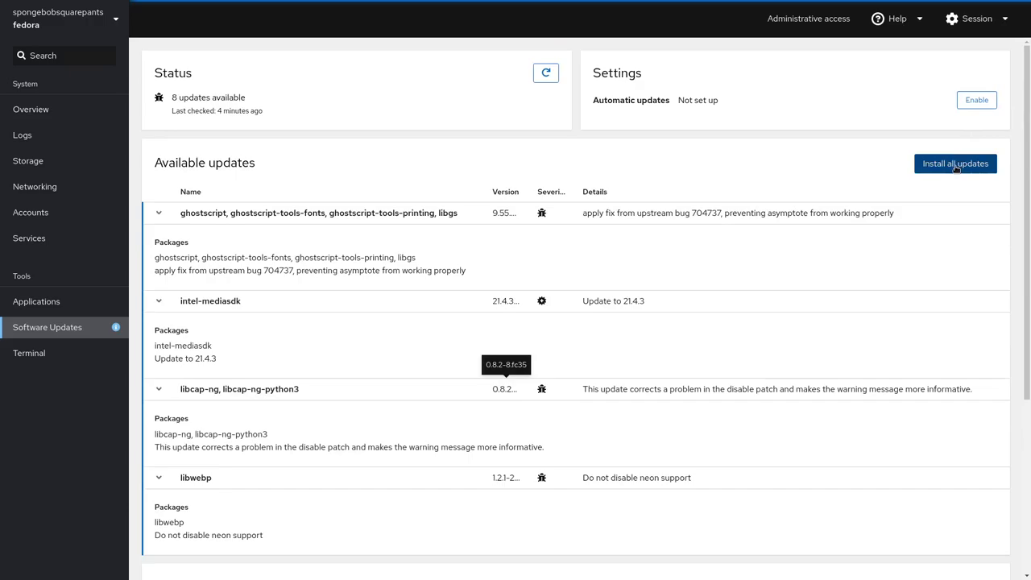
left_click(957, 167)
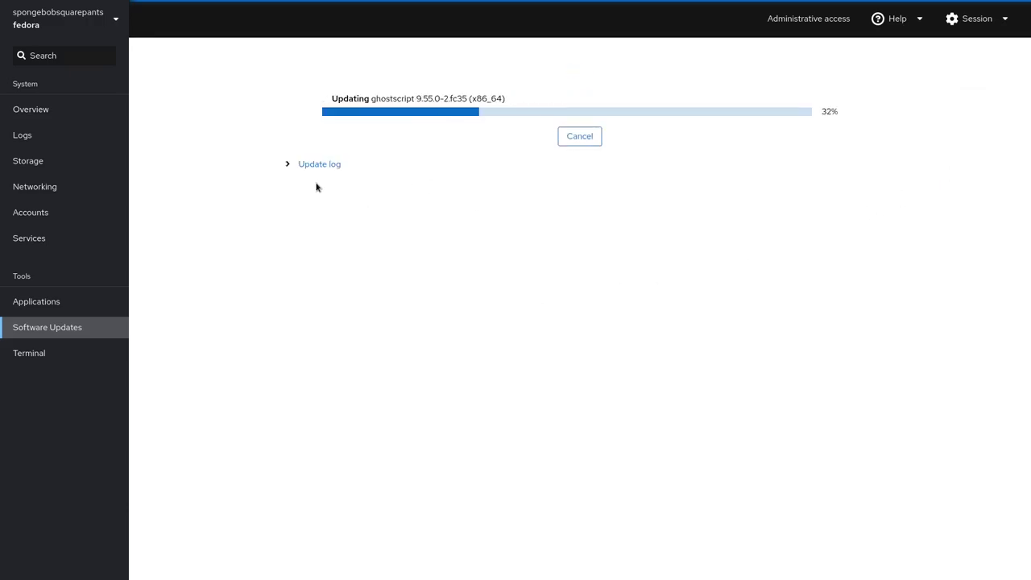
left_click(310, 165)
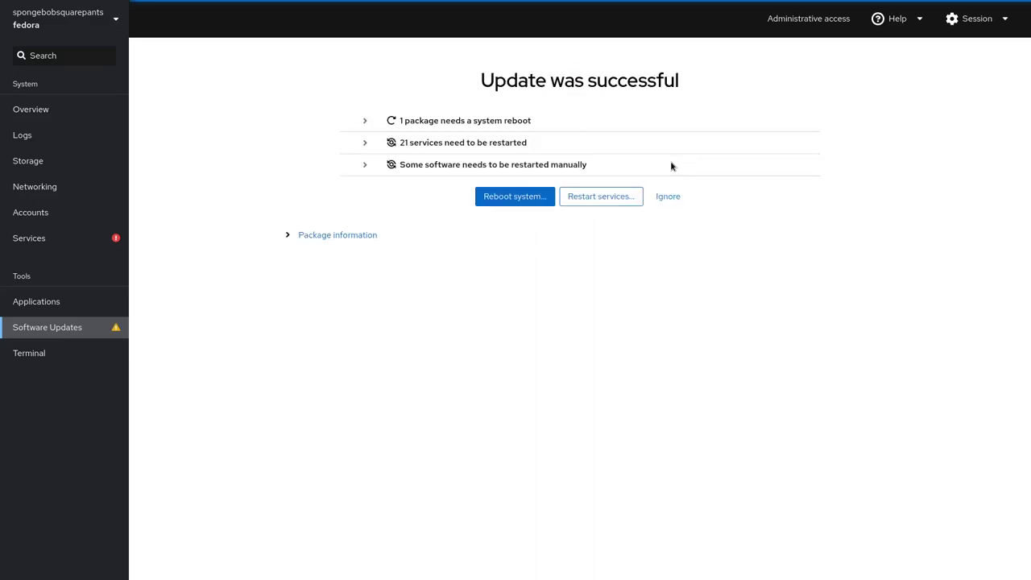
Step: Expand the lists of software needing a manual restart, services needing a restart, and packages needing a system reboot
left_click(364, 166)
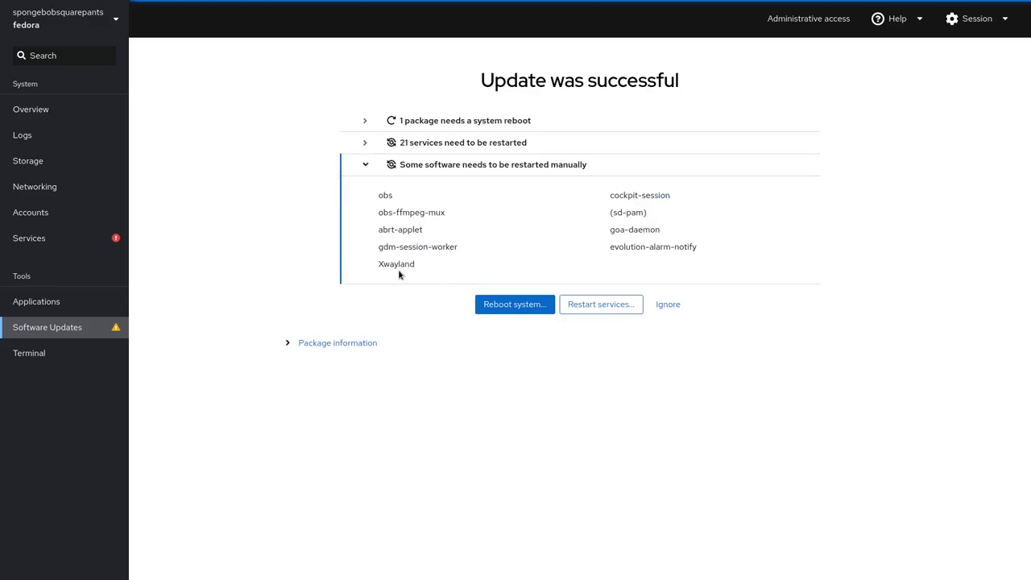
left_click(360, 142)
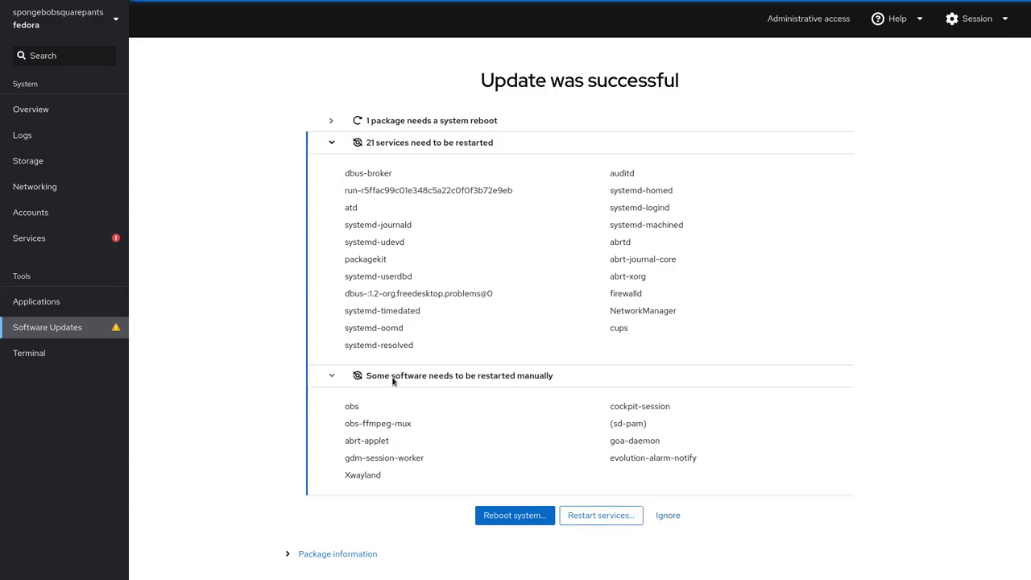
left_click(330, 122)
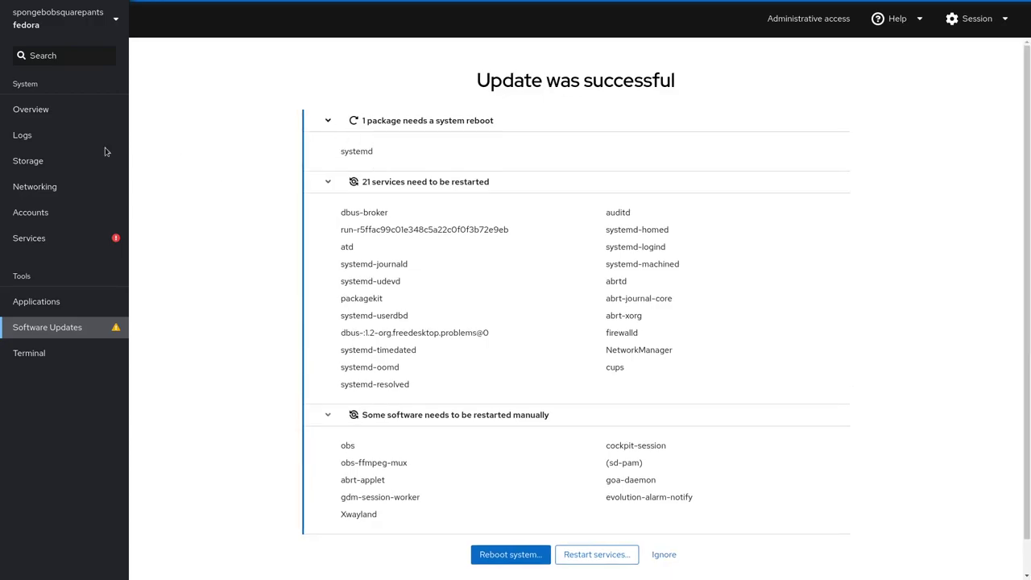
Step: Browse the list of installable applications and open the details of Fleet Commander
left_click(90, 307)
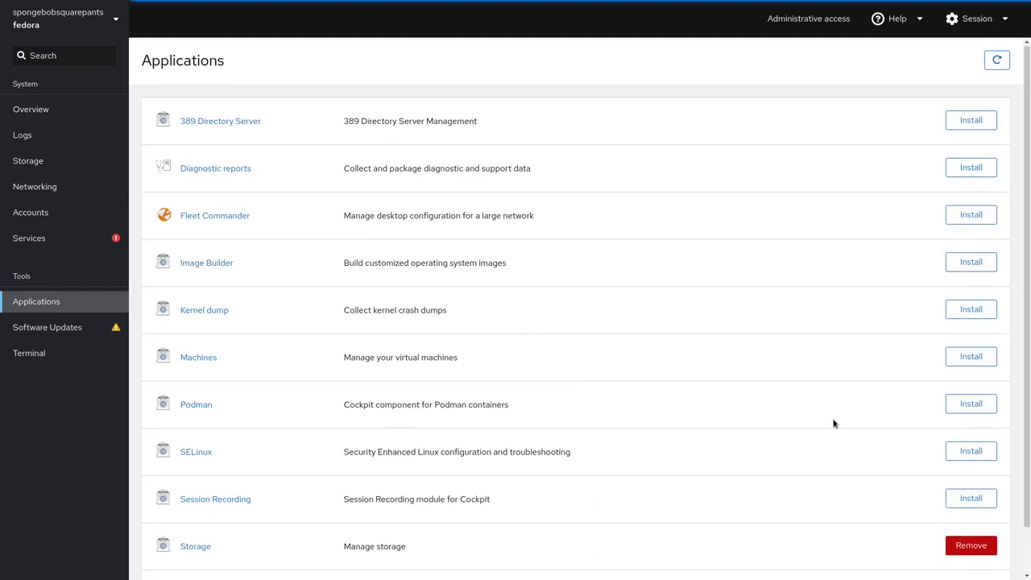
scroll(834, 423, "down", 1)
scroll(822, 402, "up", 1)
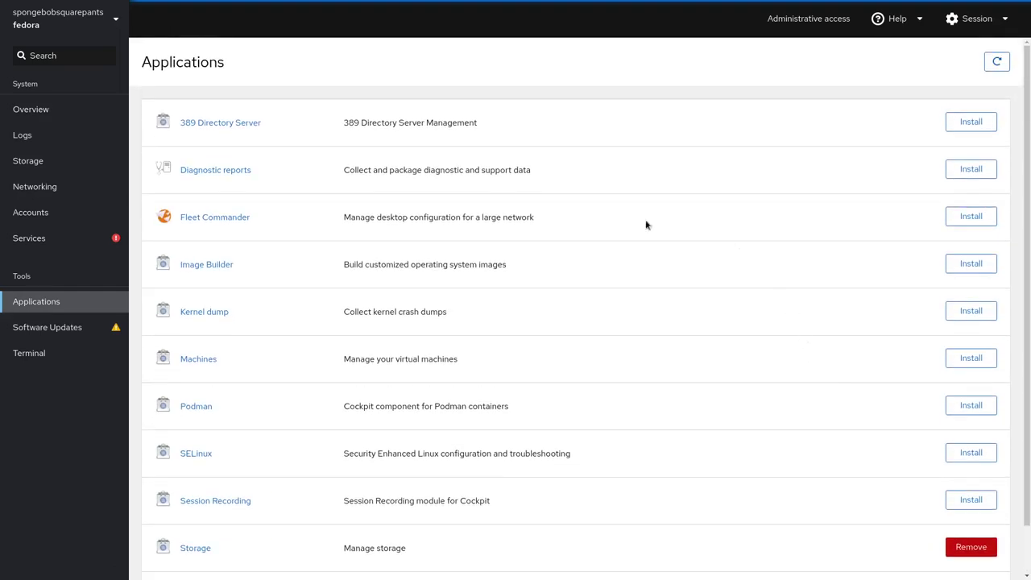
left_click(221, 222)
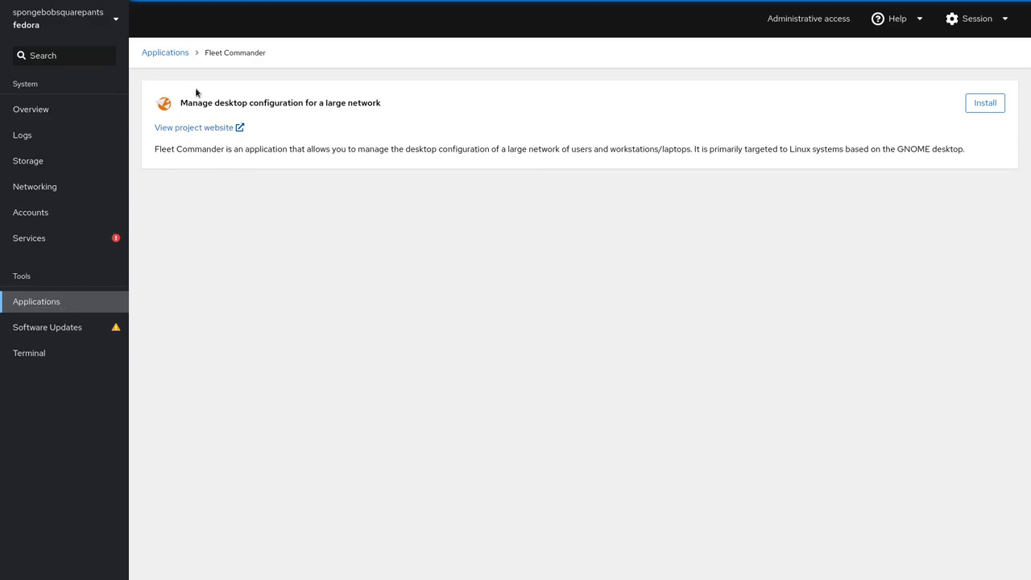
Step: Return to the system overview and open the failed service health notice
left_click(50, 119)
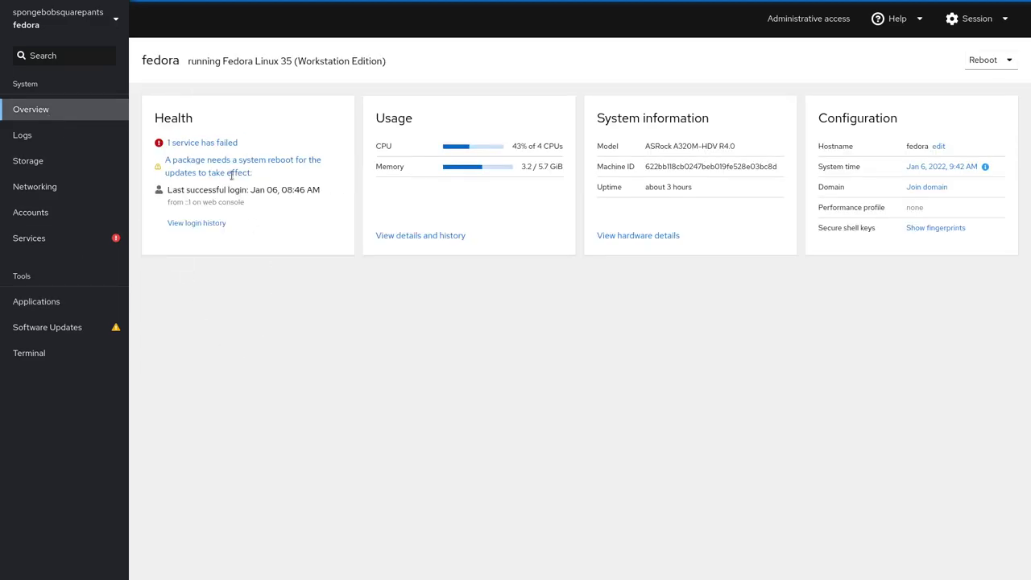
left_click(211, 144)
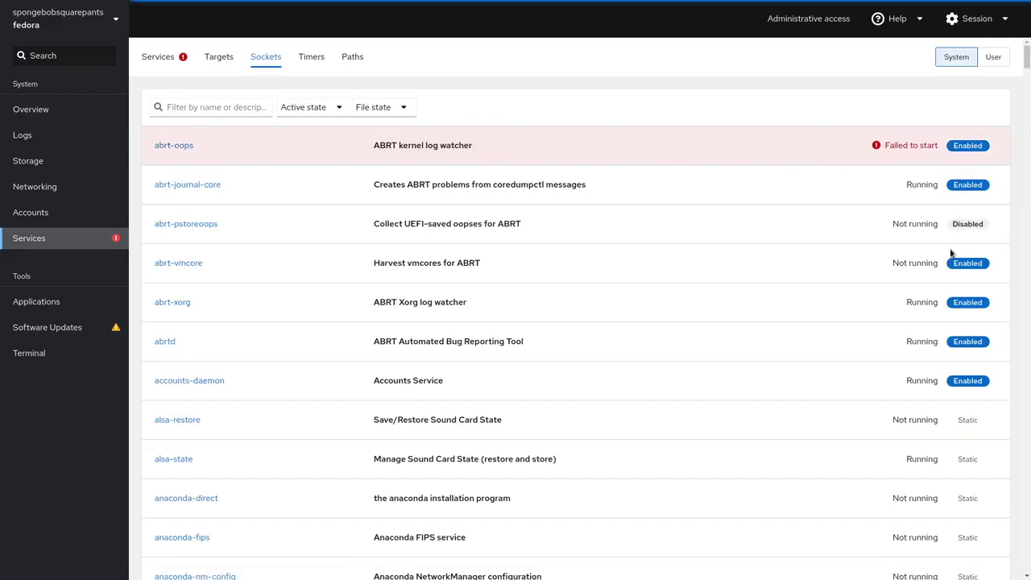
Step: Examine the system's path units and timer units
left_click(359, 63)
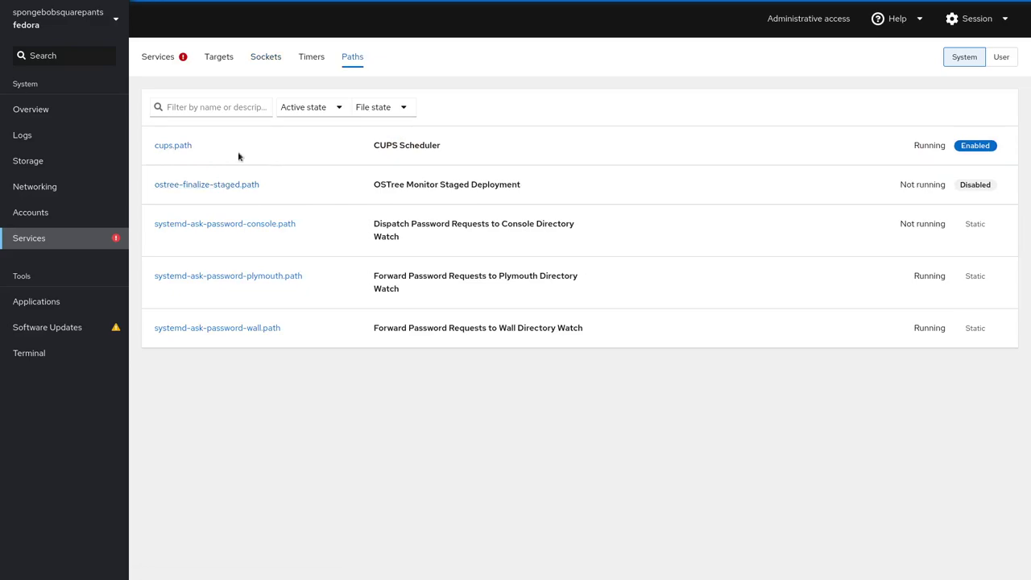
left_click(311, 58)
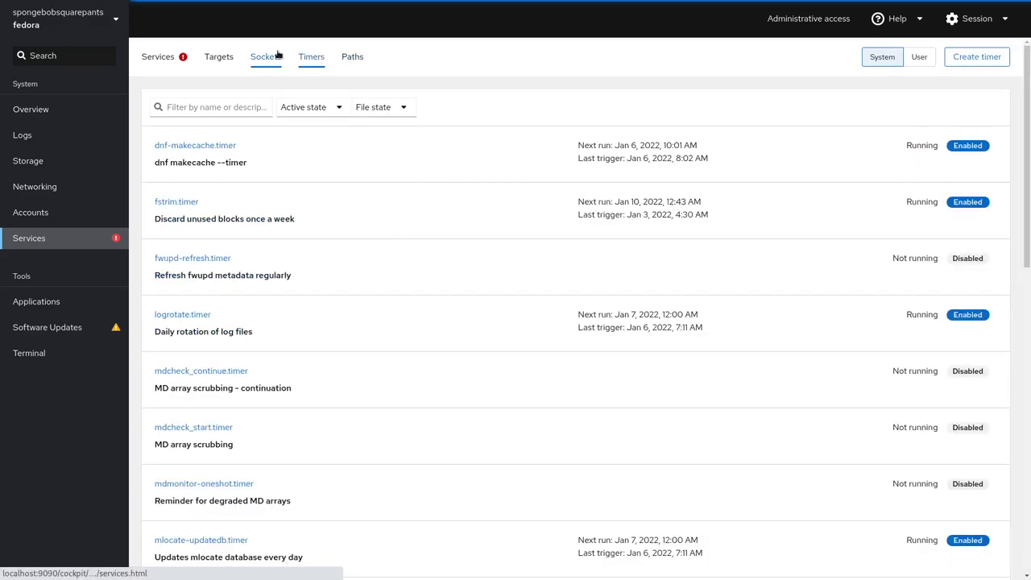
scroll(402, 247, "down", 1)
scroll(402, 248, "up", 1)
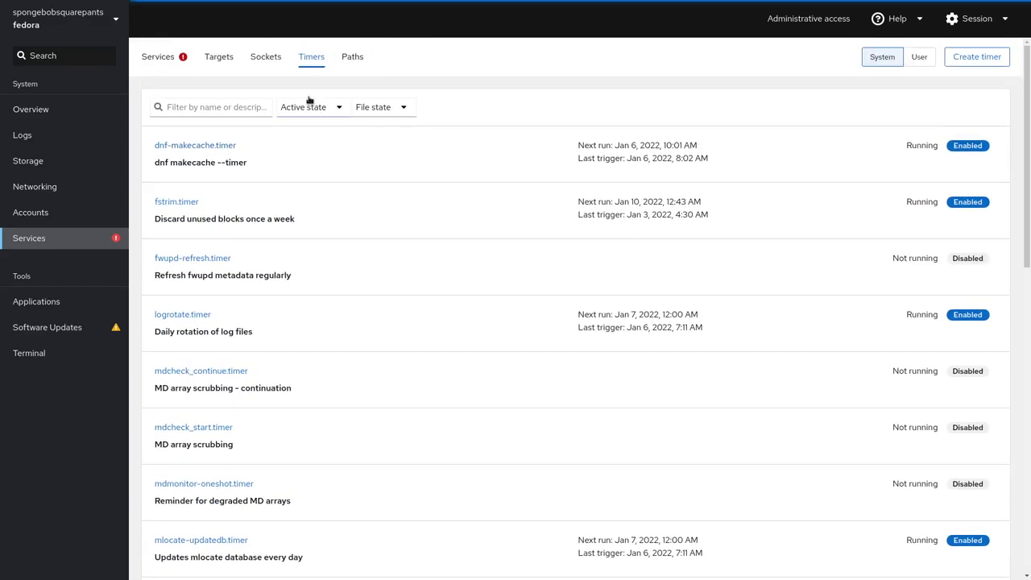
Step: Examine the full list of system socket units and return to its beginning
left_click(256, 62)
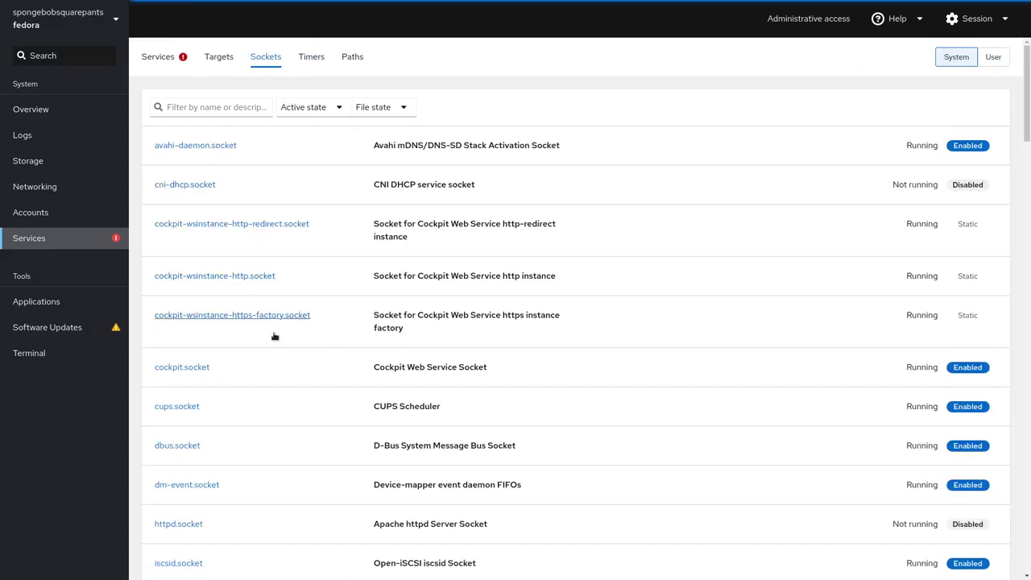
scroll(674, 333, "down", 1)
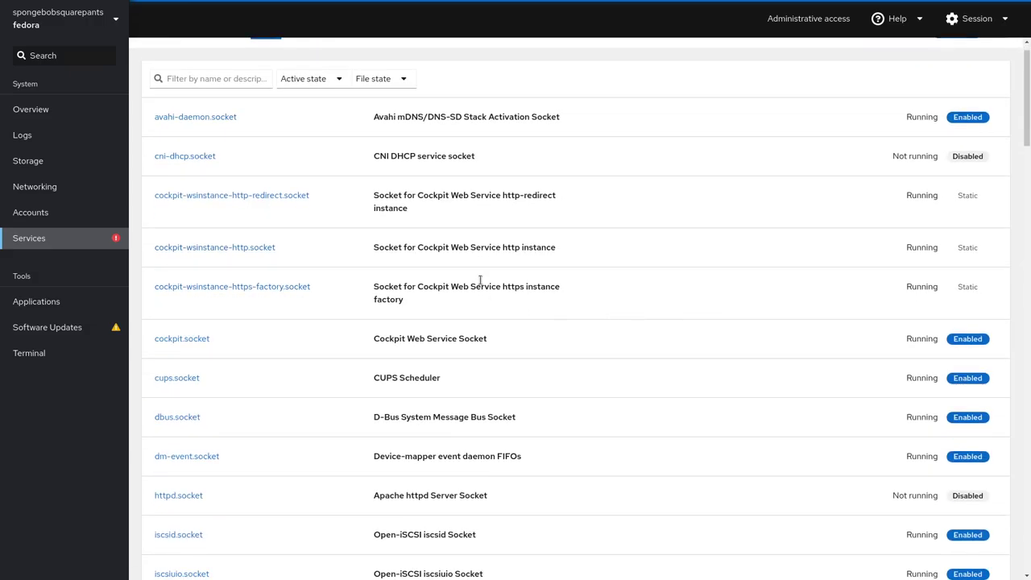
scroll(510, 319, "down", 3)
scroll(511, 321, "down", 3)
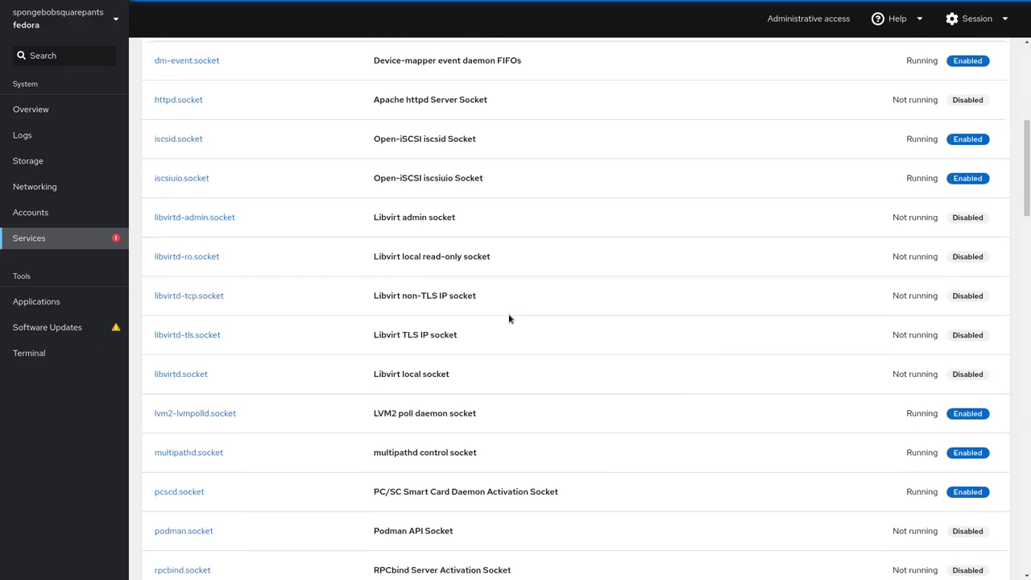
scroll(512, 323, "down", 3)
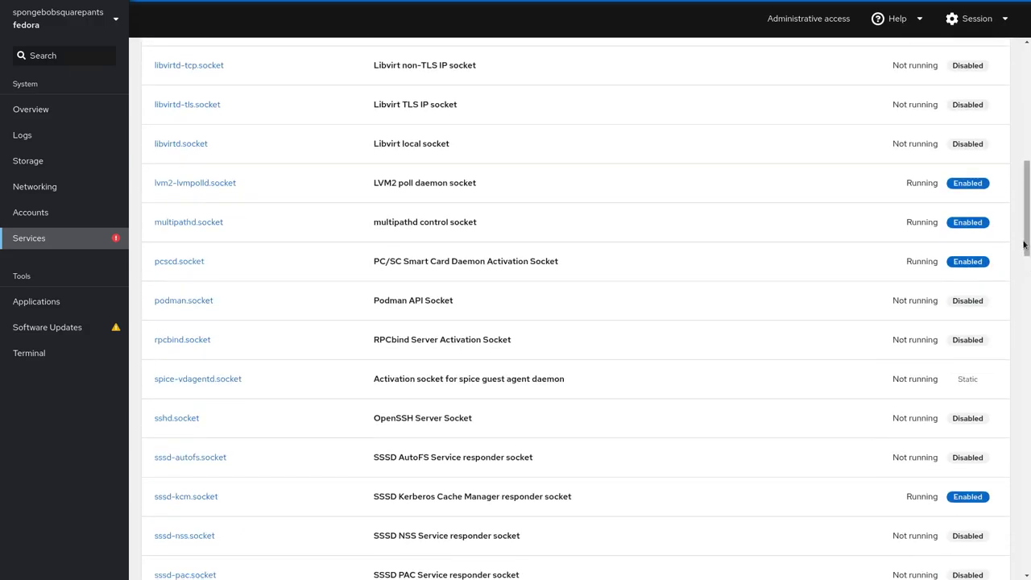
left_click_drag(1028, 256, 975, 558)
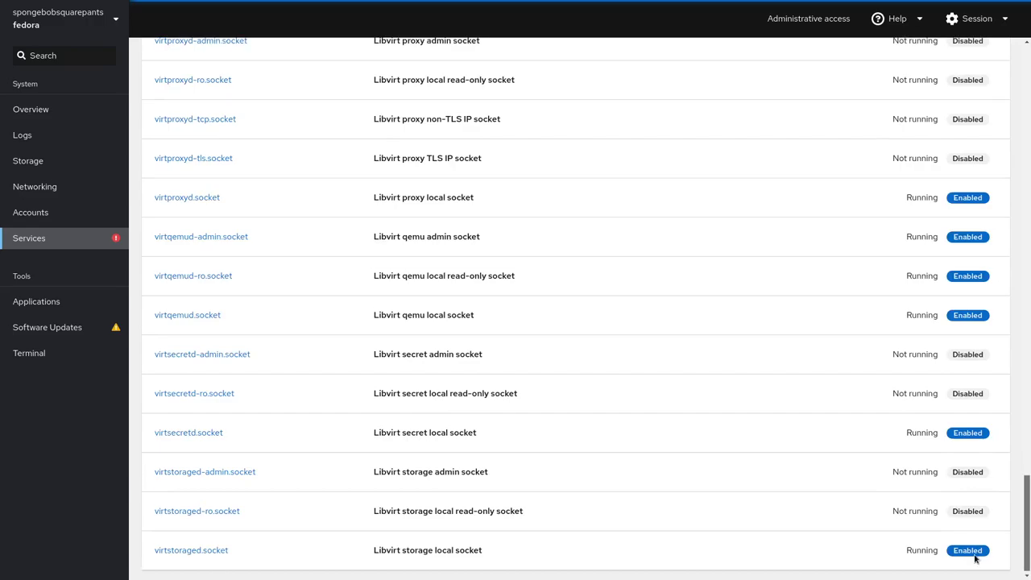
left_click_drag(988, 443, 1027, 121)
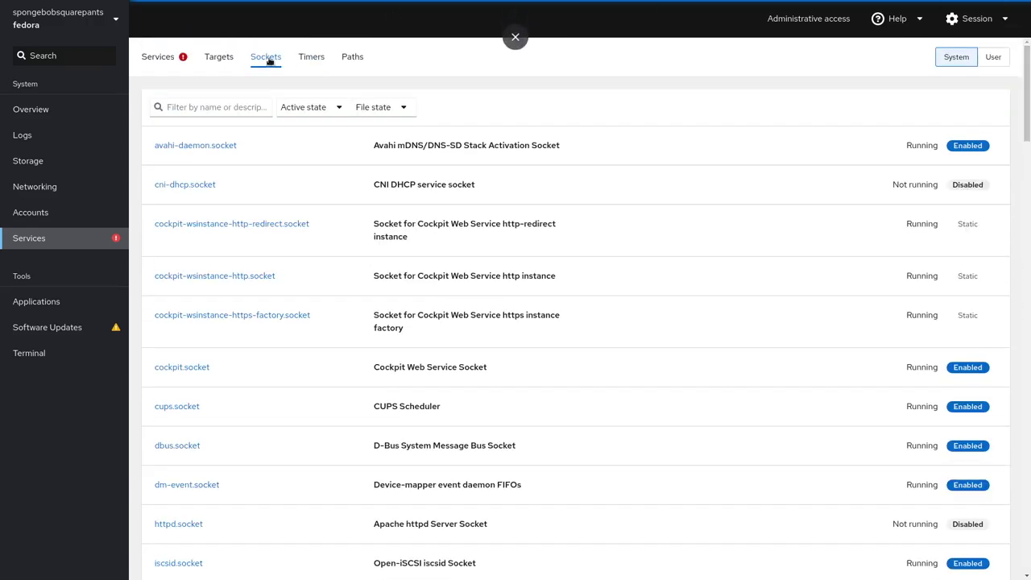
Step: Examine the full list of system target units and return to its beginning
left_click(218, 55)
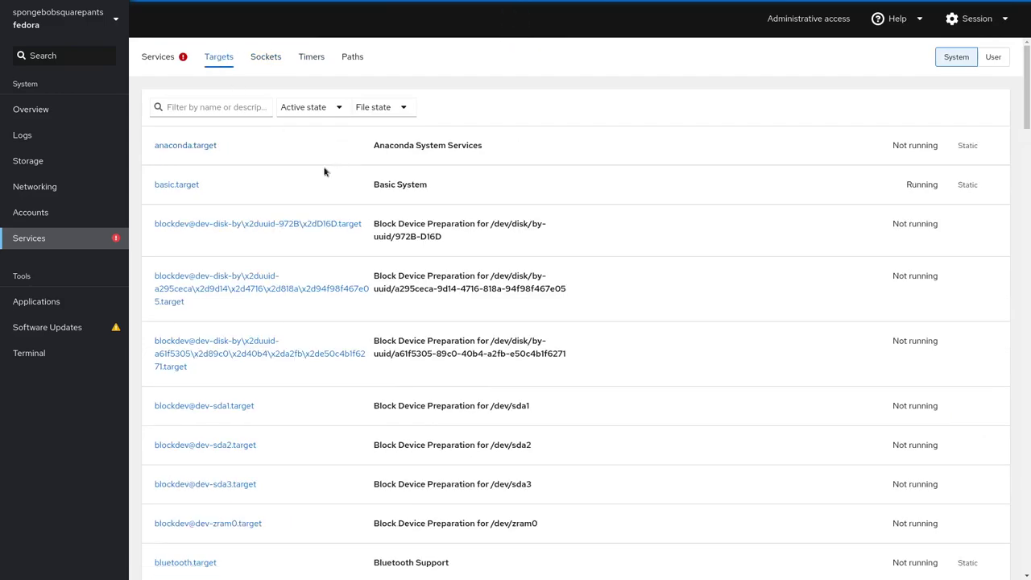
scroll(308, 474, "down", 3)
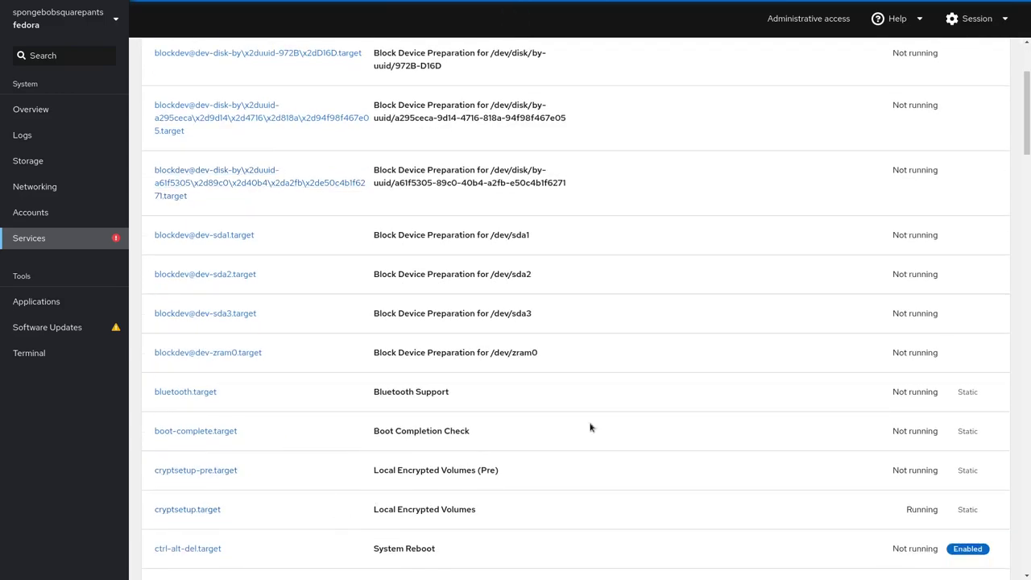
scroll(610, 416, "down", 3)
scroll(610, 415, "down", 3)
scroll(609, 414, "down", 3)
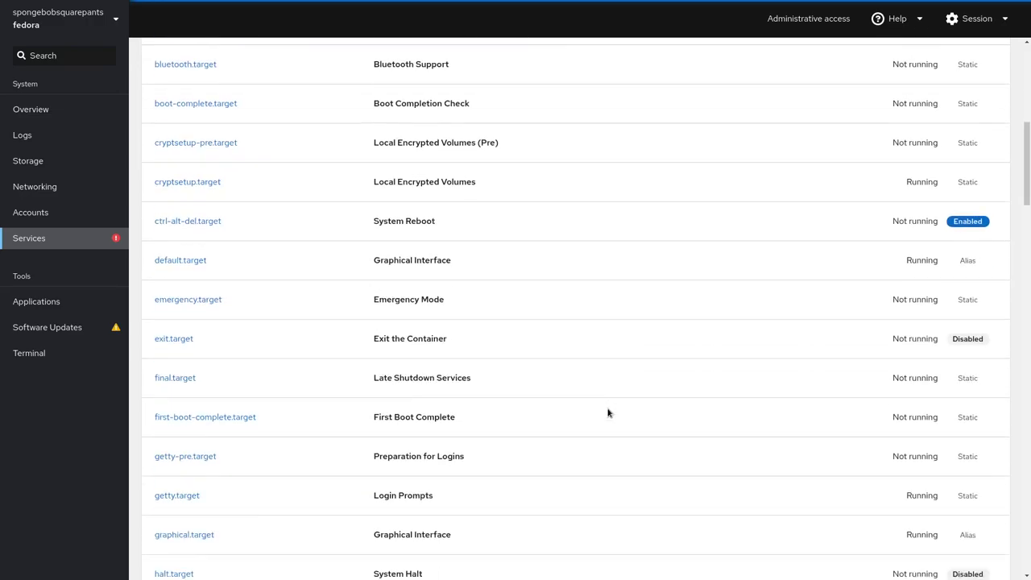
scroll(629, 415, "down", 3)
left_click_drag(1025, 235, 936, 522)
scroll(937, 522, "down", 3)
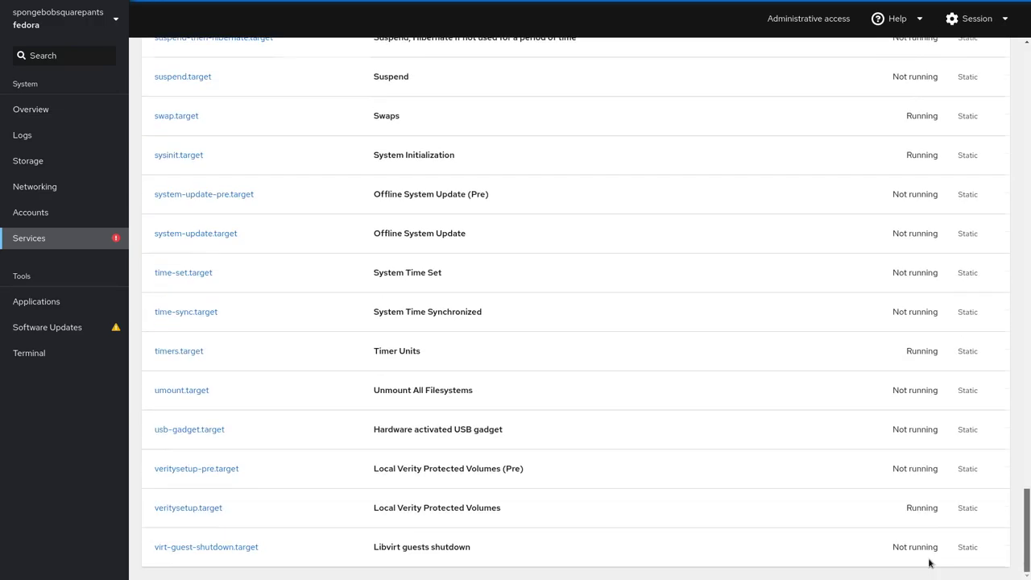
scroll(934, 569, "up", 15)
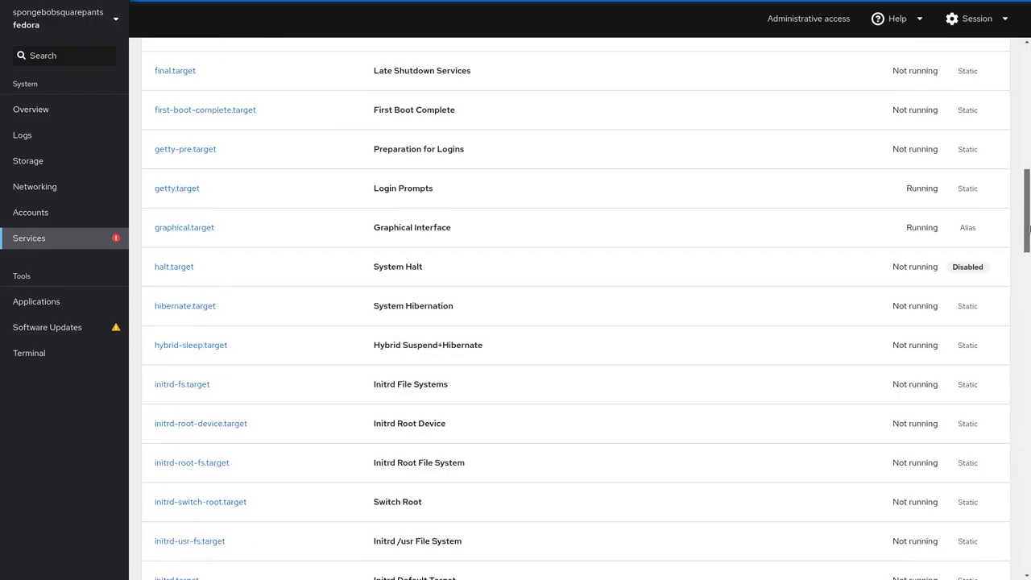
scroll(917, 570, "down", 20)
scroll(916, 570, "up", 20)
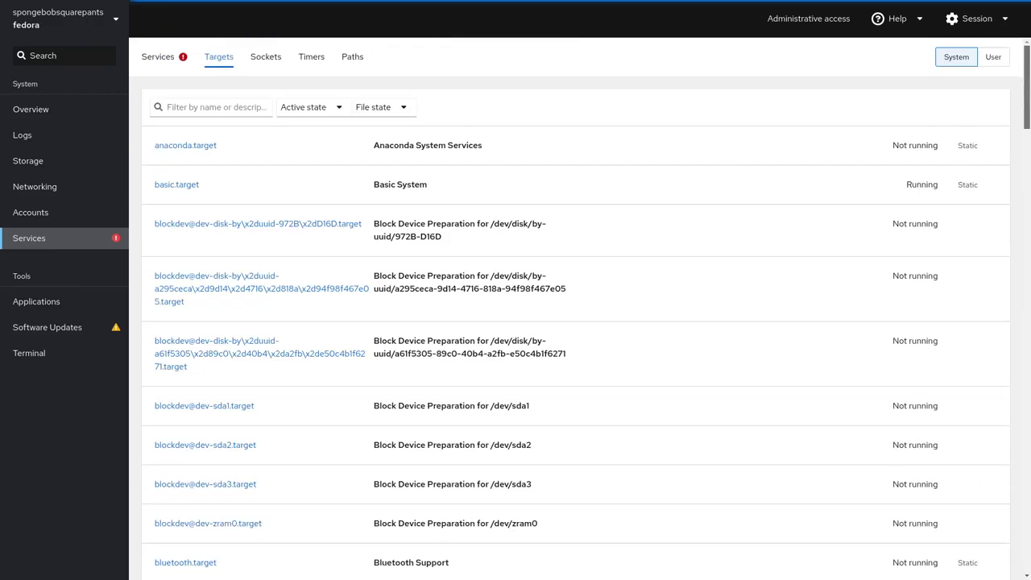
Step: Review the list of system services and the full list of user services
left_click(165, 57)
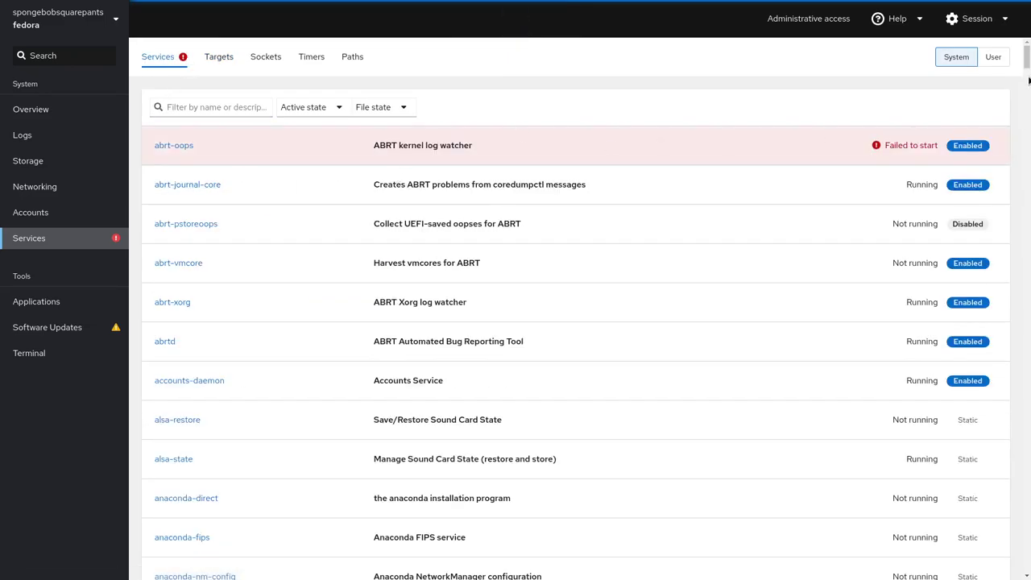
left_click_drag(1028, 80, 1027, 57)
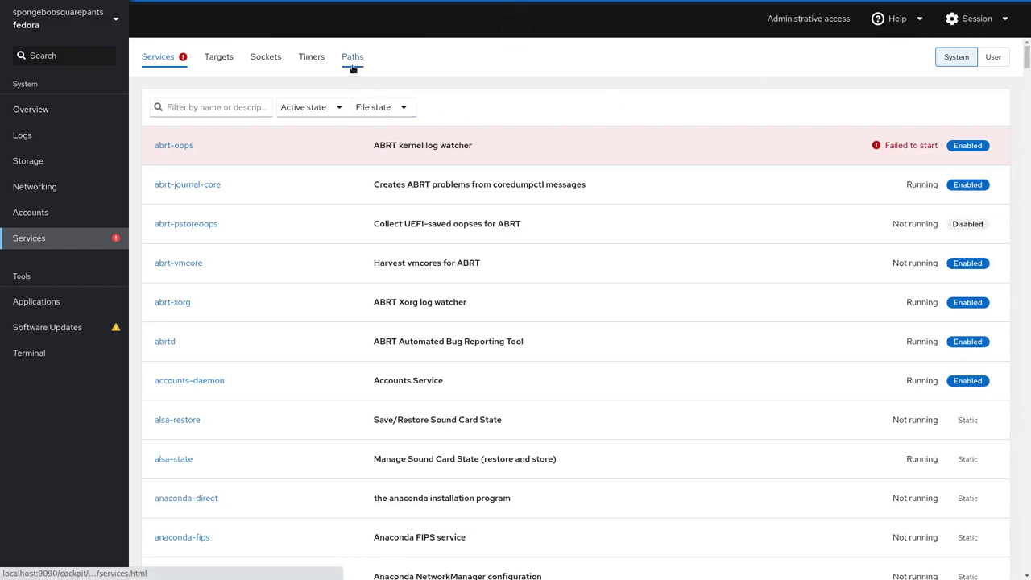
left_click(995, 59)
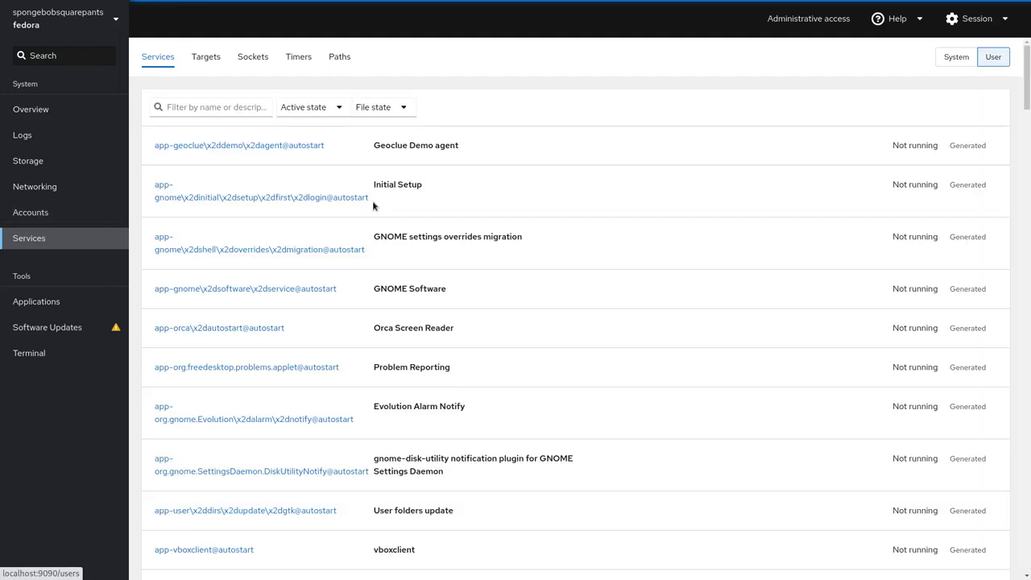
scroll(497, 324, "down", 2)
scroll(801, 276, "down", 5)
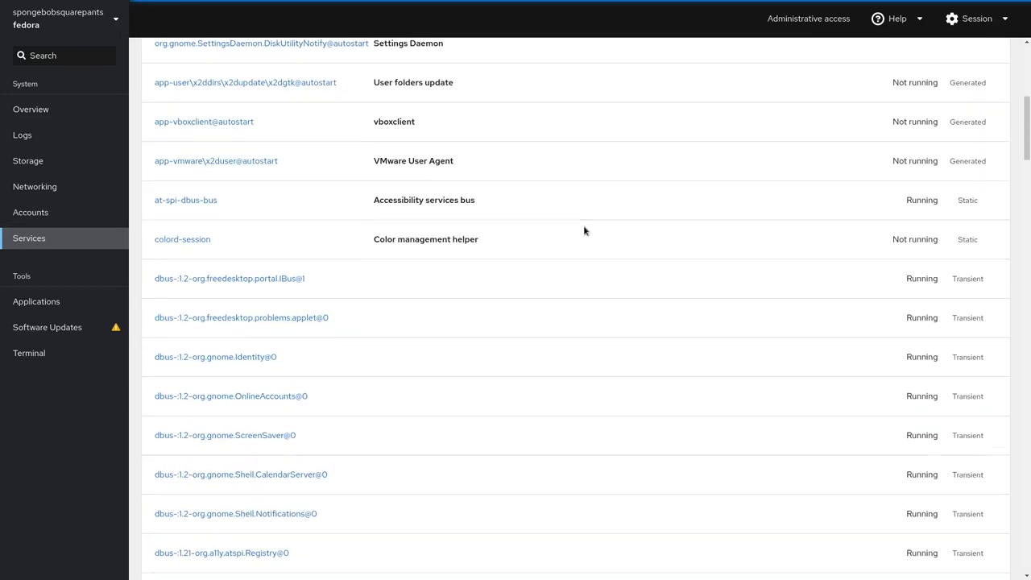
scroll(604, 241, "down", 5)
scroll(652, 270, "down", 1)
scroll(934, 279, "down", 3)
left_click_drag(1026, 227, 981, 569)
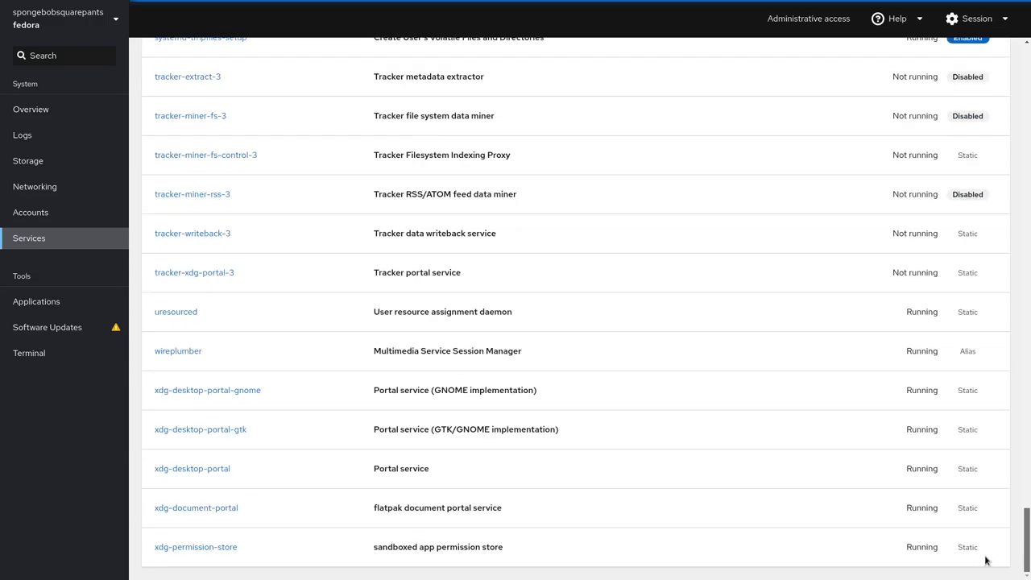
scroll(984, 560, "up", 20)
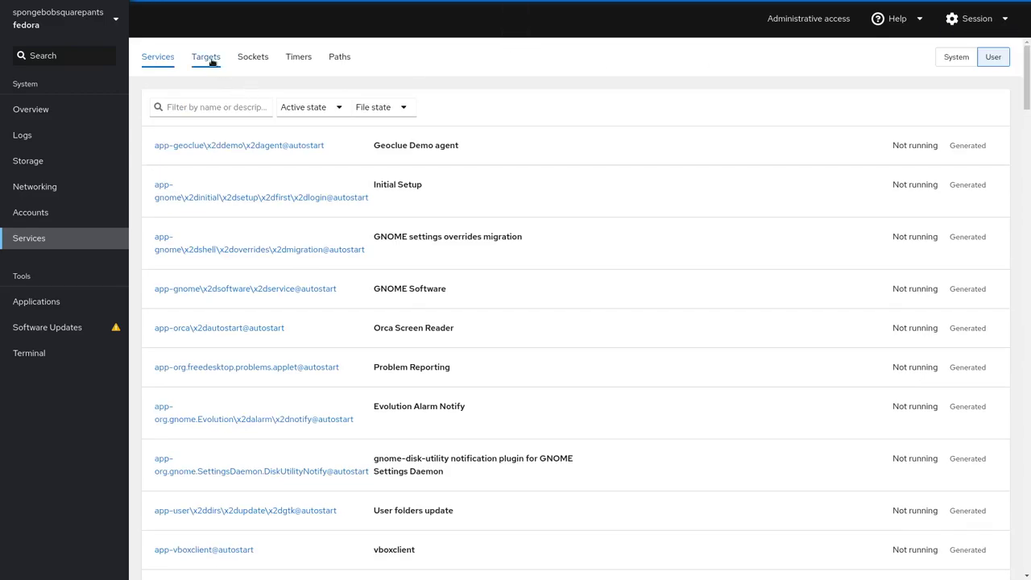
Step: Examine the full list of user target units and return to its beginning
left_click(209, 59)
scroll(299, 169, "down", 10)
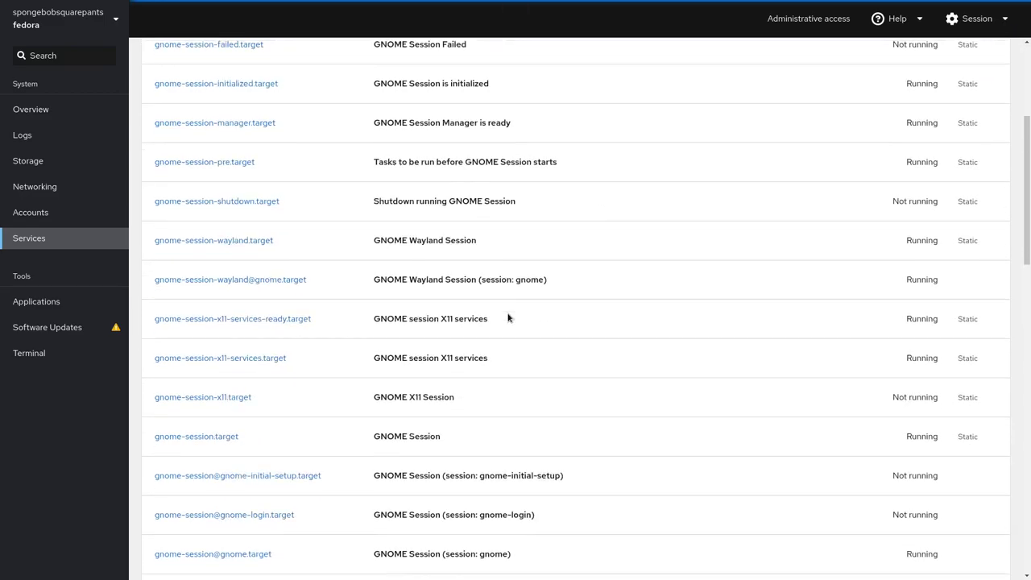
scroll(623, 342, "down", 10)
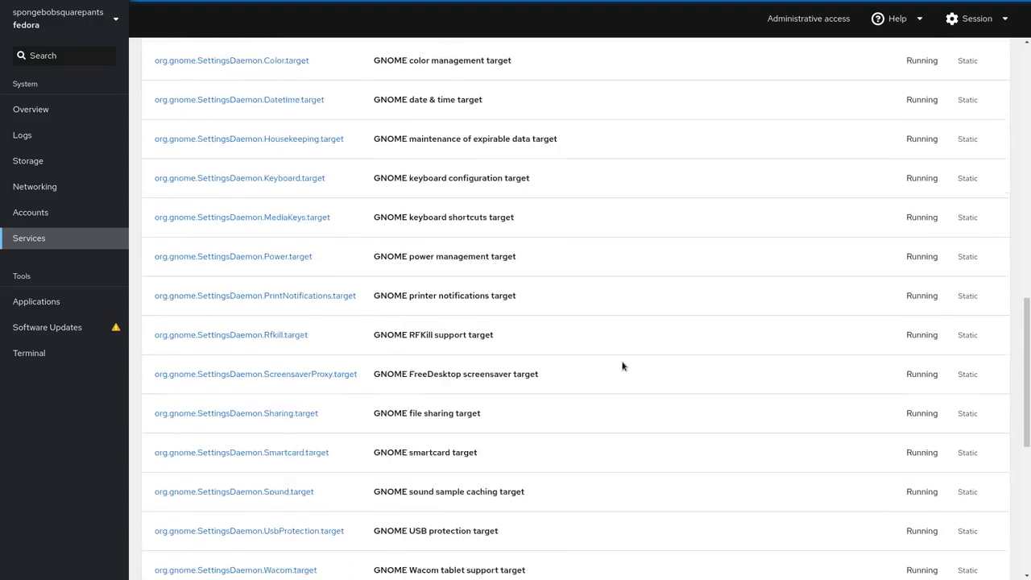
scroll(582, 233, "up", 6)
scroll(575, 255, "down", 11)
scroll(567, 292, "down", 3)
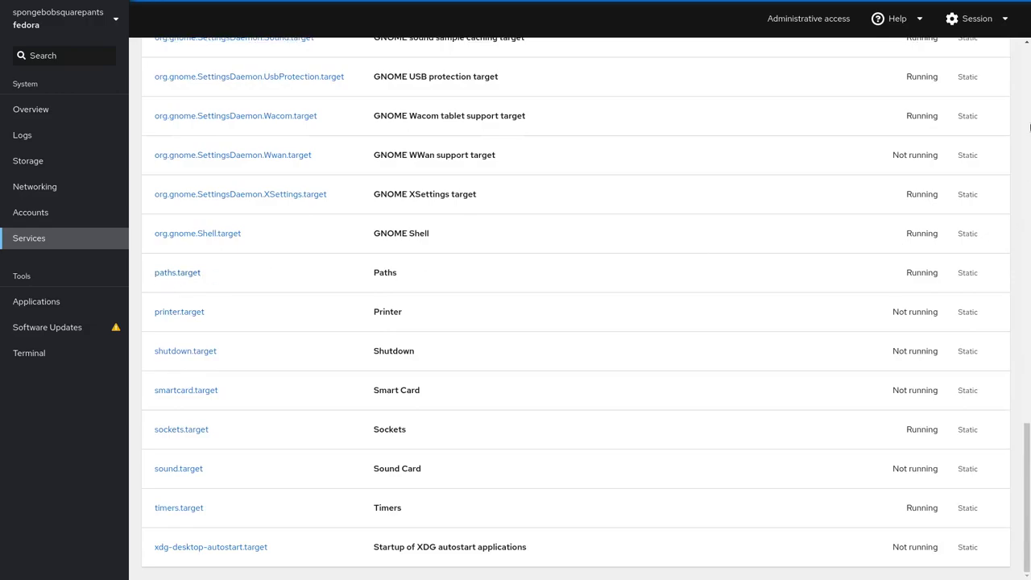
scroll(1029, 96, "up", 15)
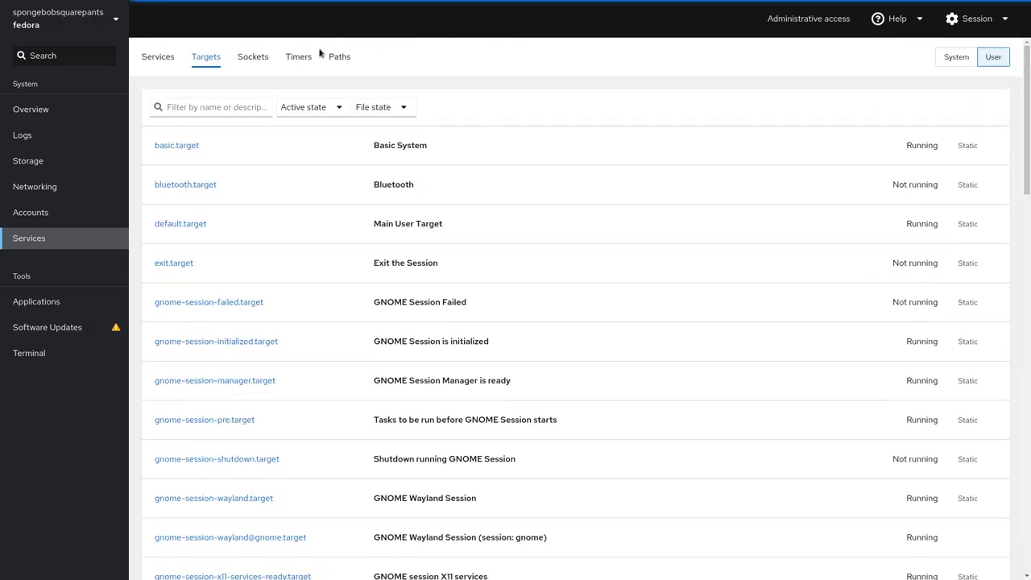
Step: Examine the full list of user socket units and return to its beginning
left_click(253, 57)
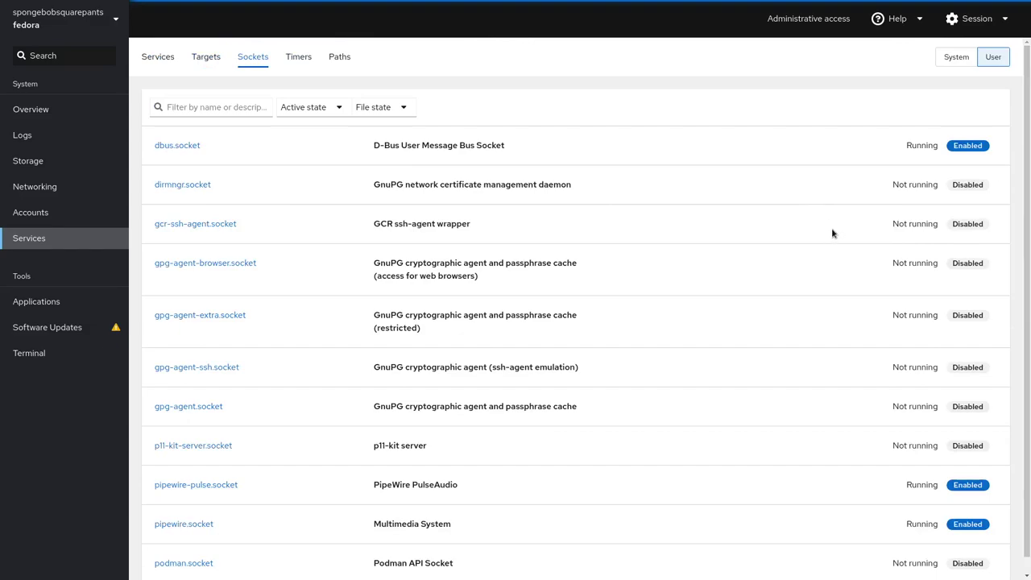
scroll(829, 258, "down", 1)
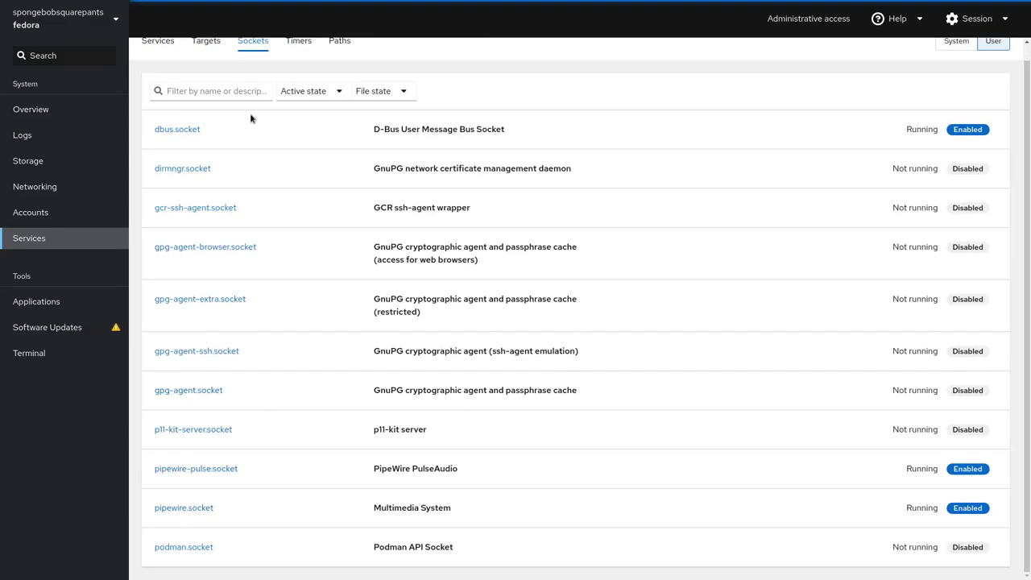
scroll(352, 120, "up", 1)
Step: Check the user timer units and user path units, and return to the system path units
left_click(285, 56)
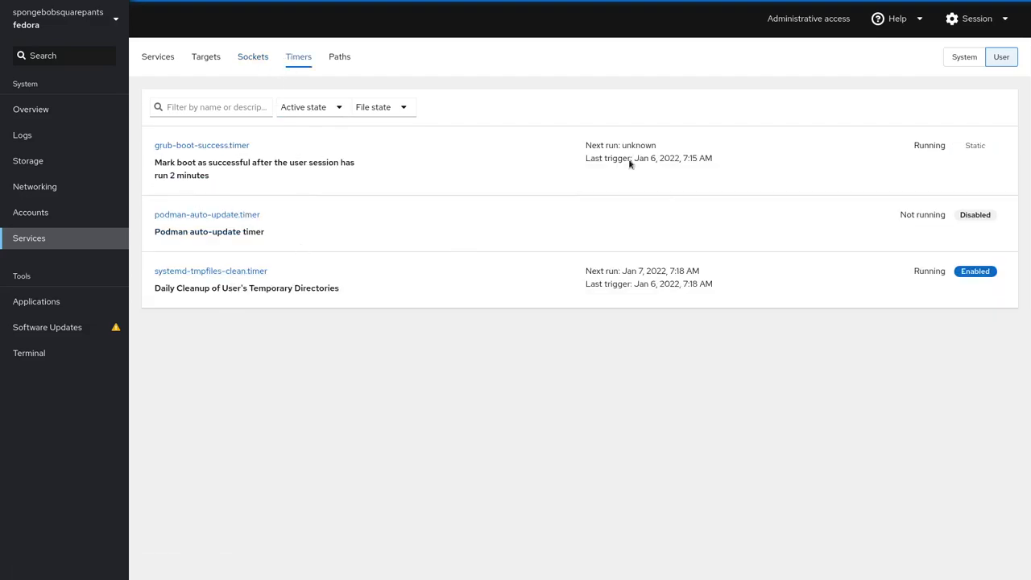
left_click(342, 62)
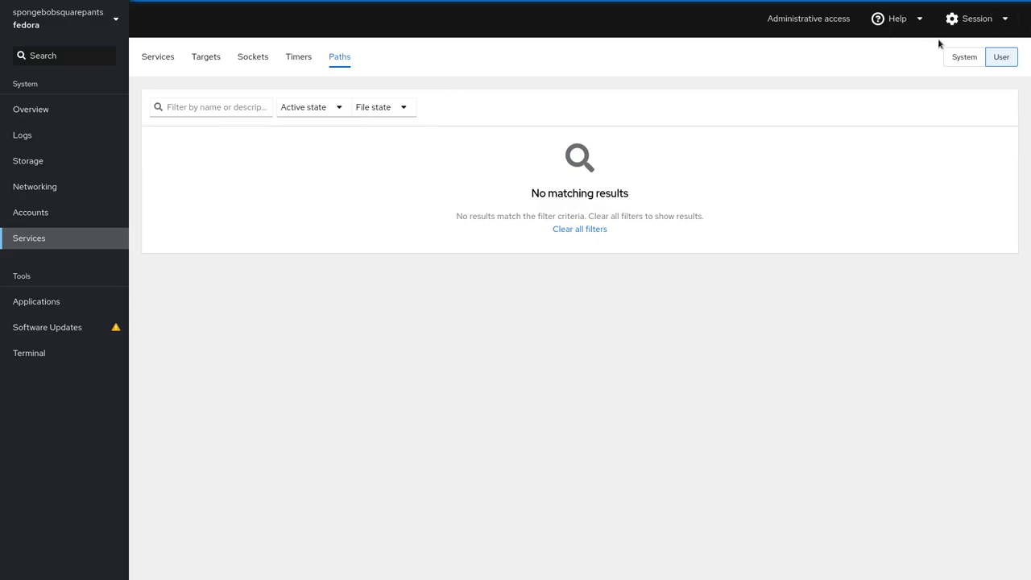
left_click(958, 56)
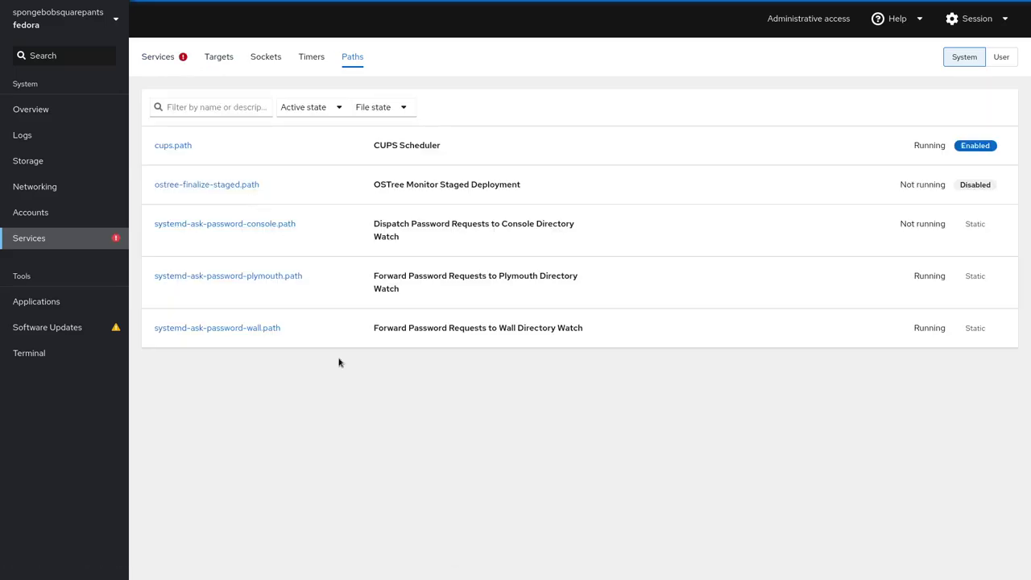
Step: Review the account details and the Networking page, including the active firewall zone's services and the network logs
left_click(36, 217)
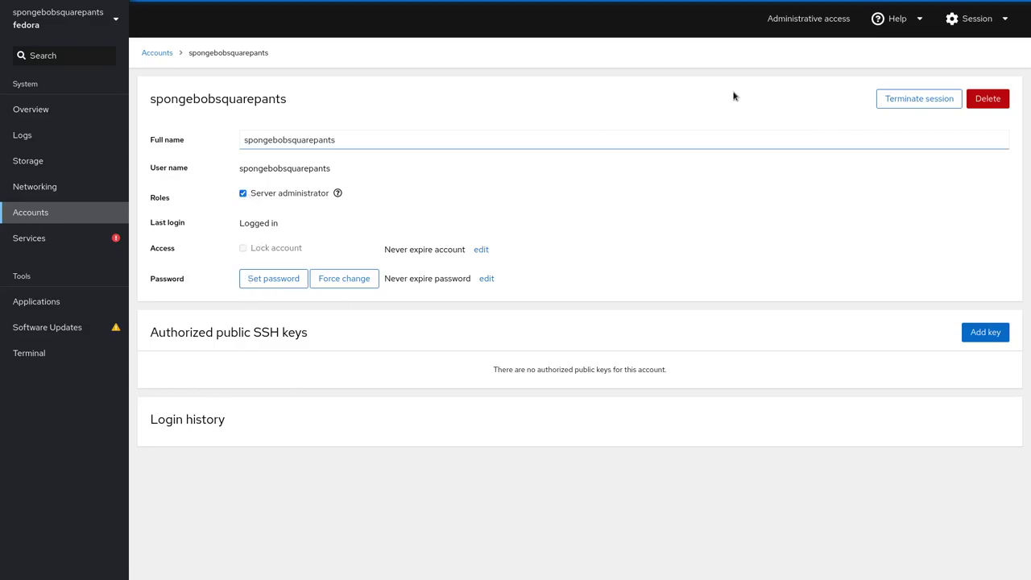
left_click(52, 199)
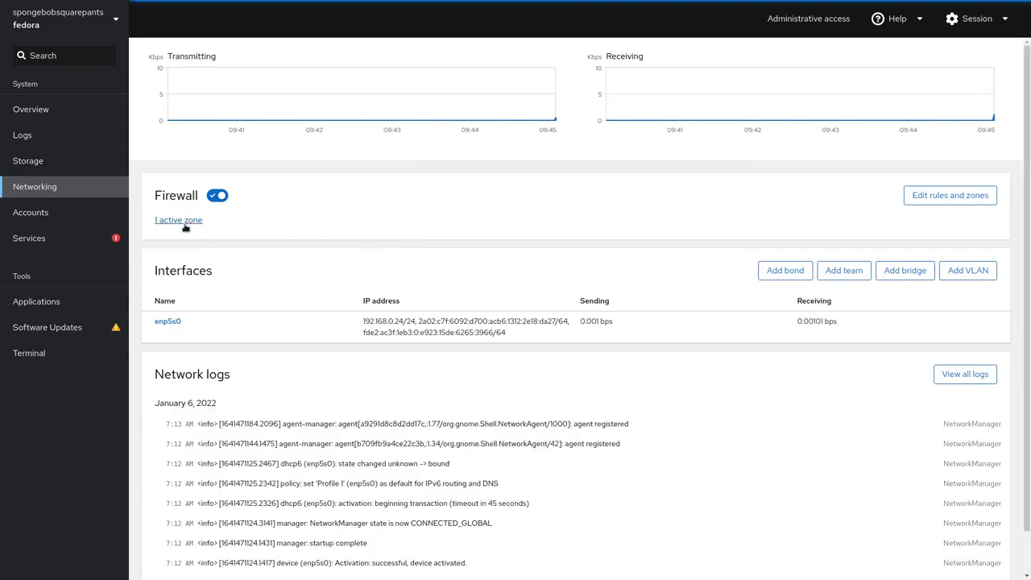
left_click(184, 226)
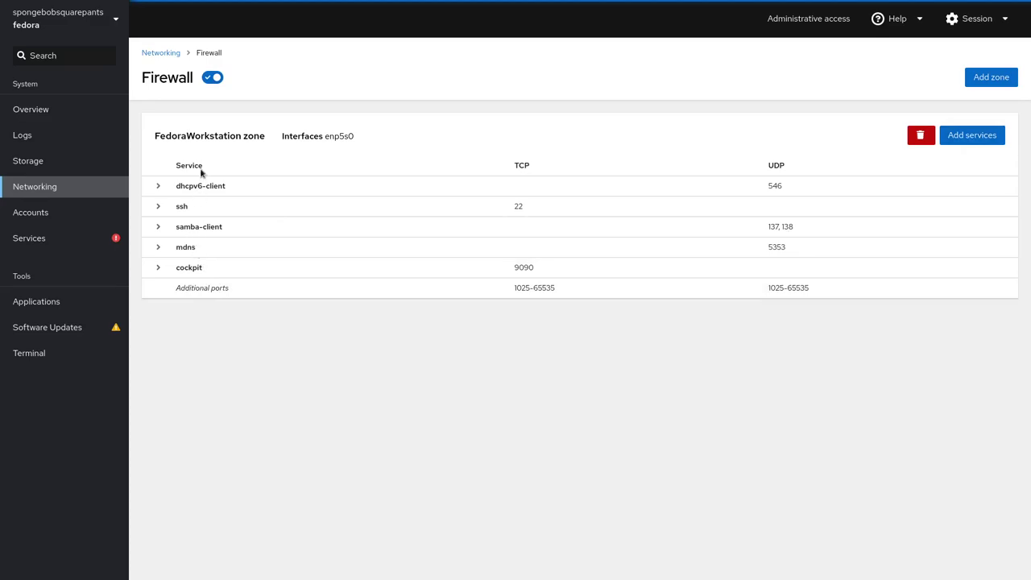
left_click(170, 52)
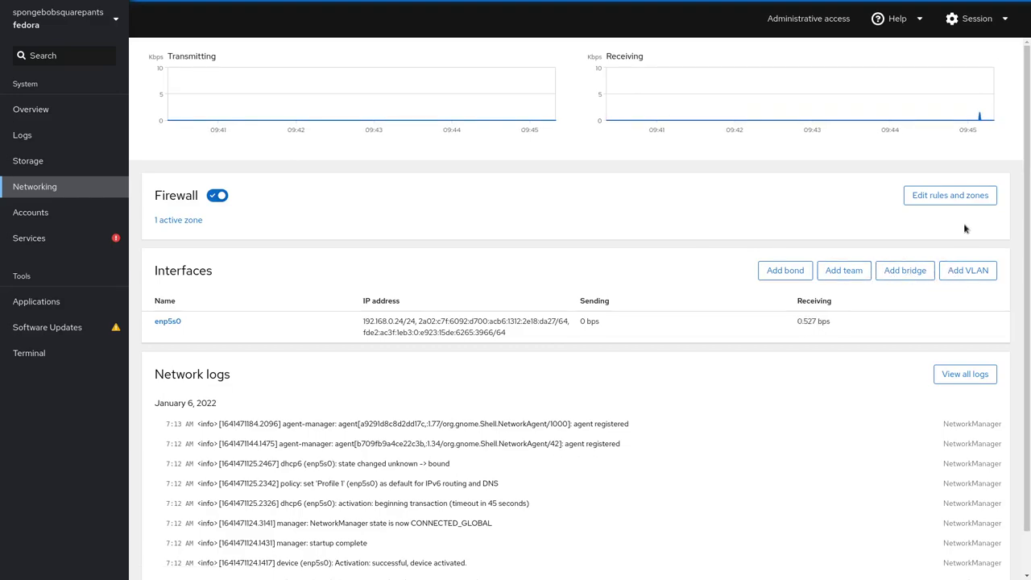
scroll(971, 225, "down", 1)
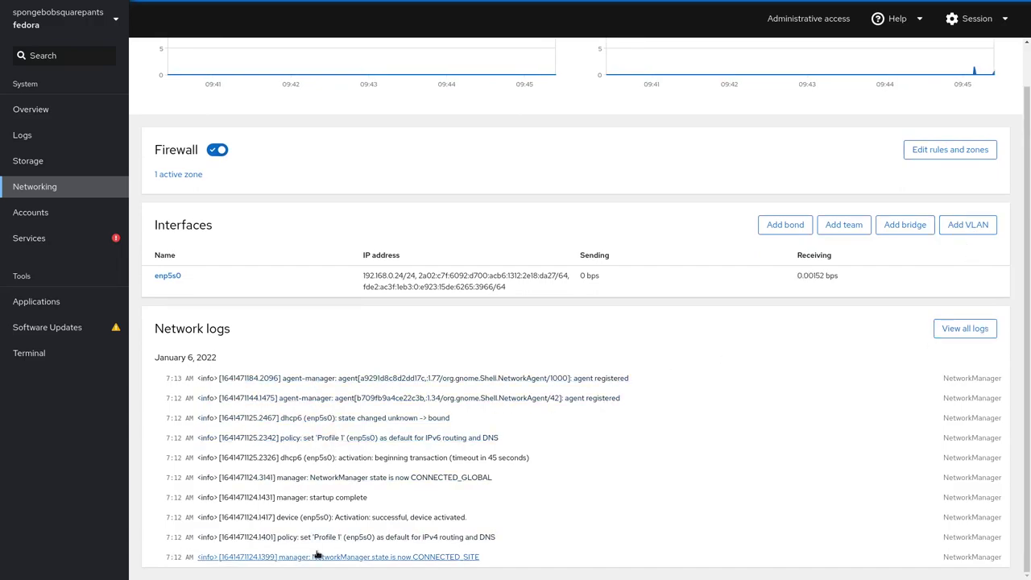
scroll(306, 195, "up", 1)
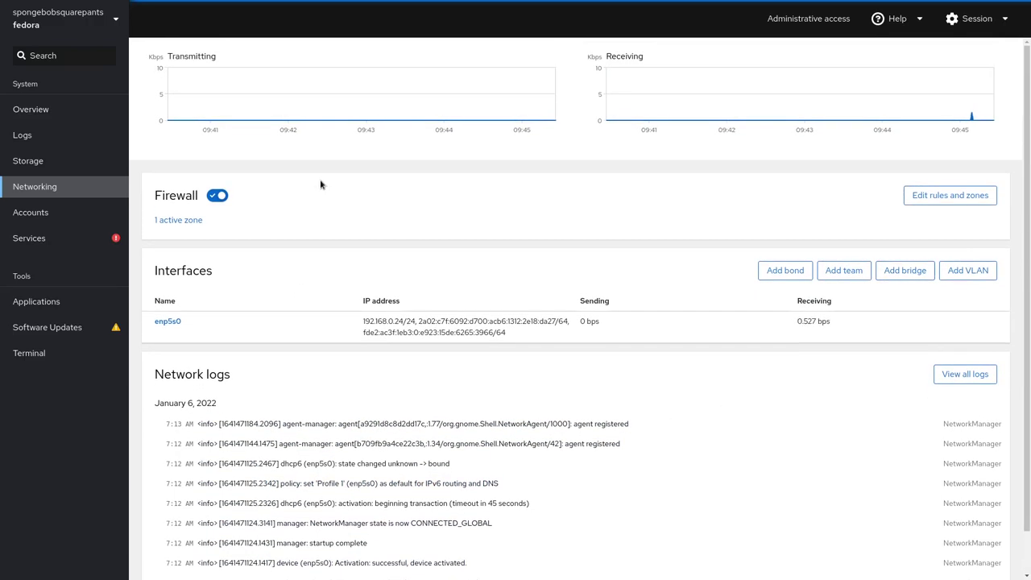
Step: Examine the Storage page from the read and write graphs and filesystems down to the storage logs
left_click(103, 159)
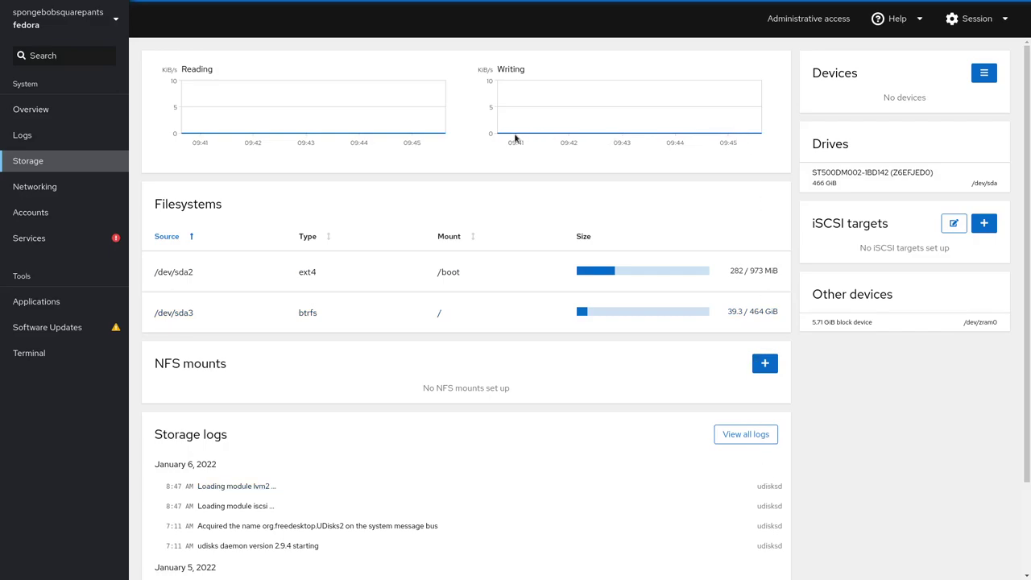
scroll(604, 352, "down", 3)
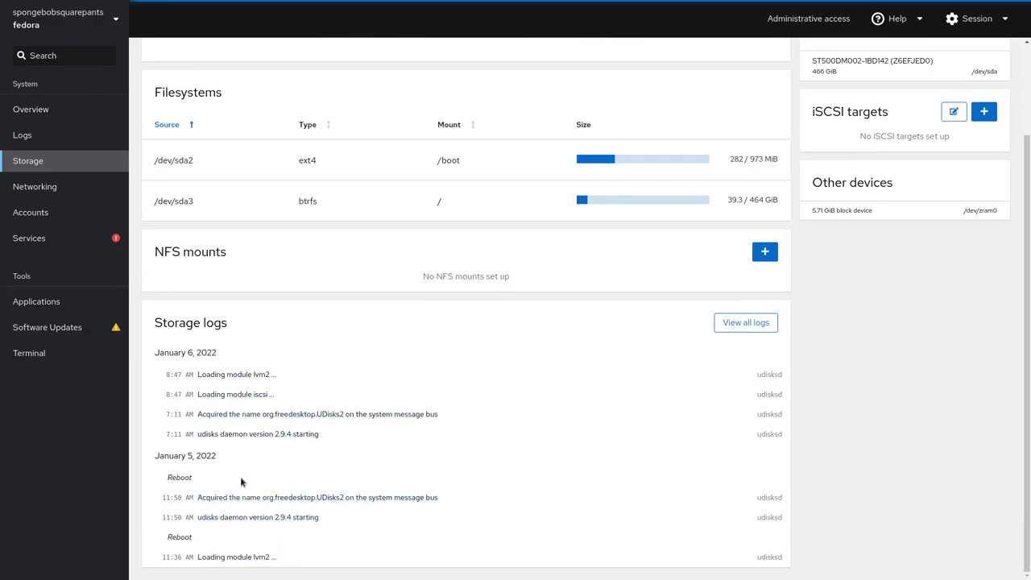
scroll(600, 233, "up", 3)
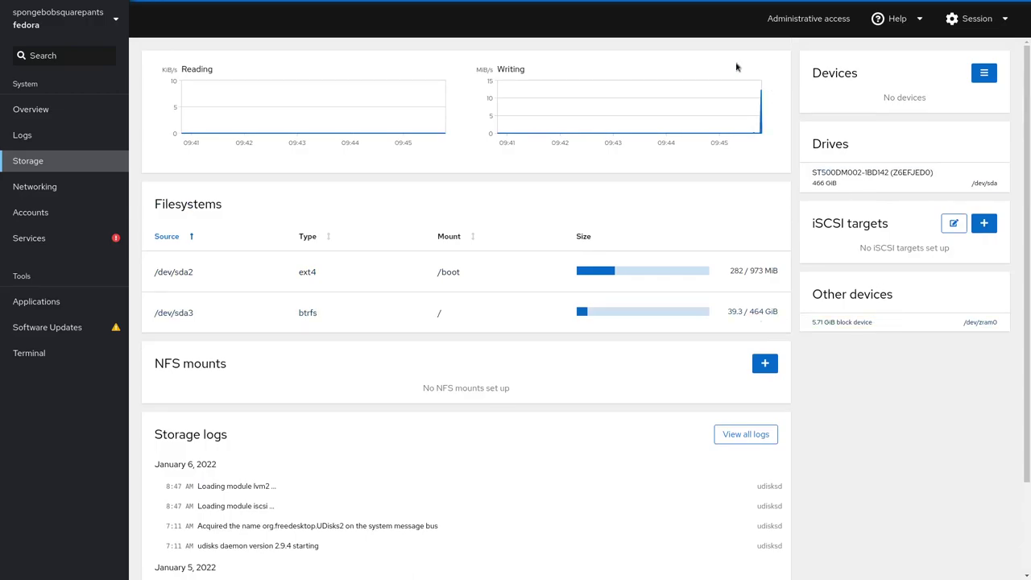
Step: Examine the system log entries of the last 24 hours with priority Error and above
left_click(40, 135)
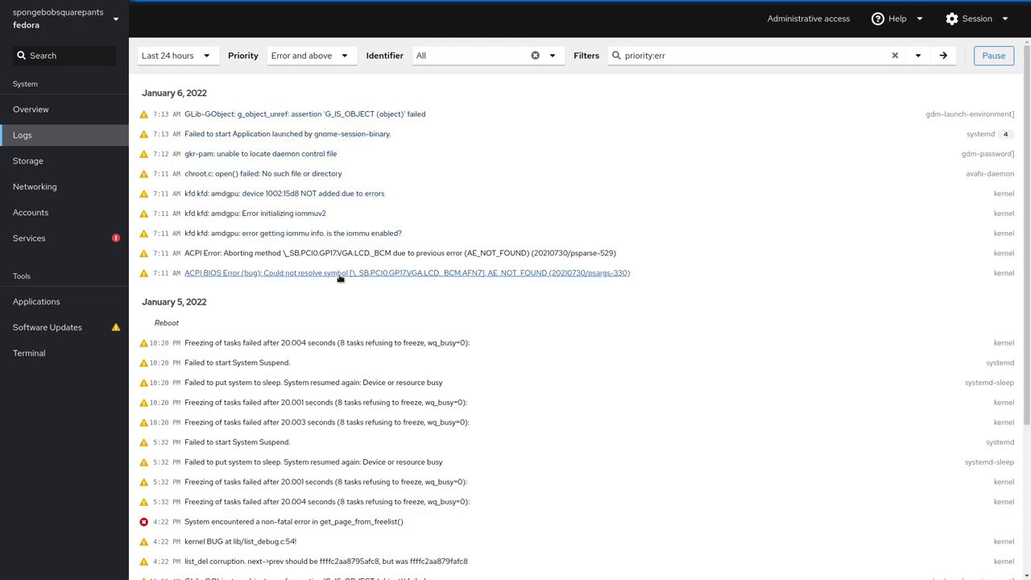
scroll(338, 370, "down", 1)
scroll(338, 370, "down", 3)
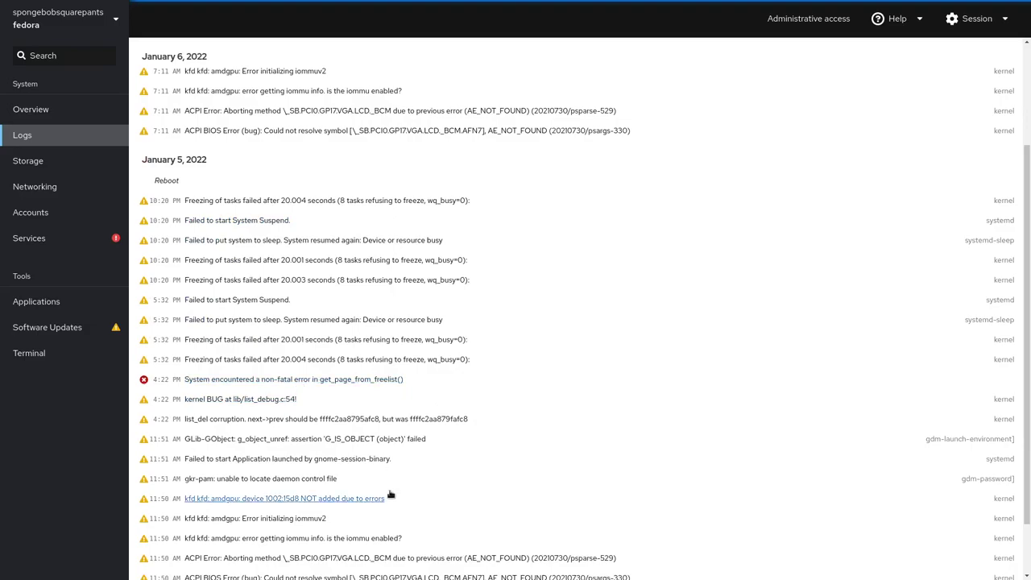
scroll(392, 487, "up", 3)
scroll(417, 346, "up", 1)
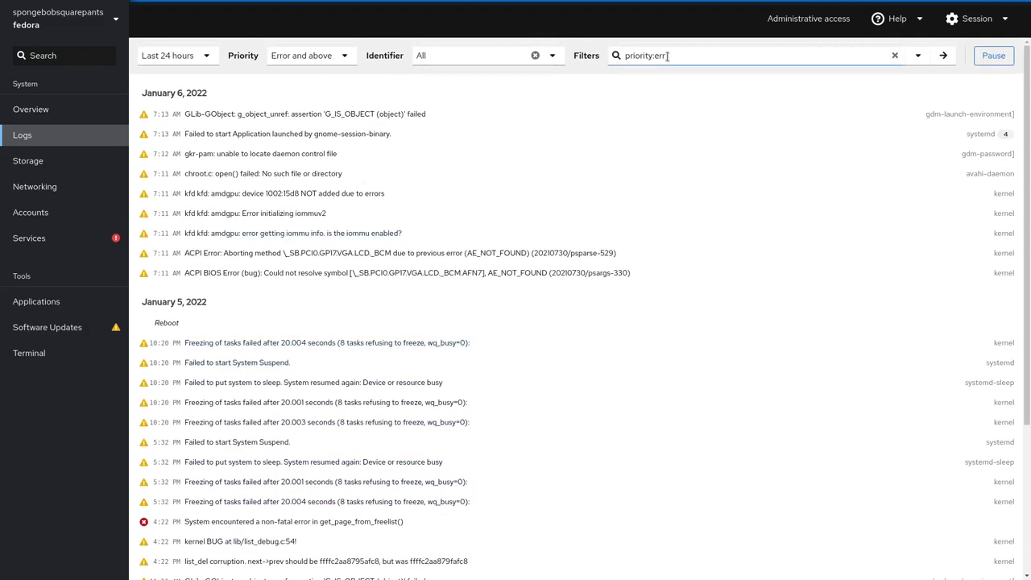
Step: View the detailed performance metrics for CPU, memory, disks and network, and return to the system overview
left_click(83, 120)
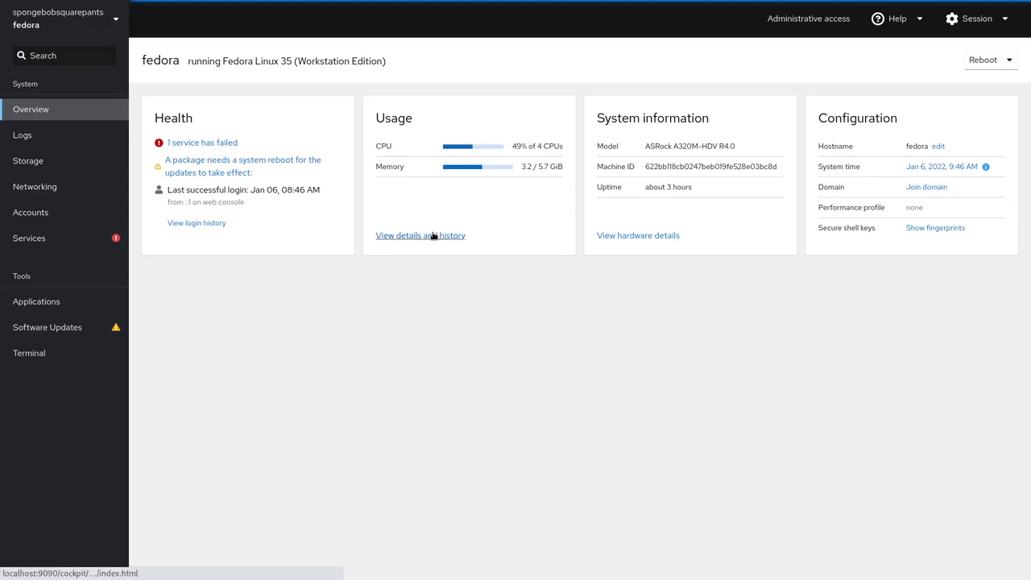
left_click_drag(432, 244, 433, 246)
left_click(425, 236)
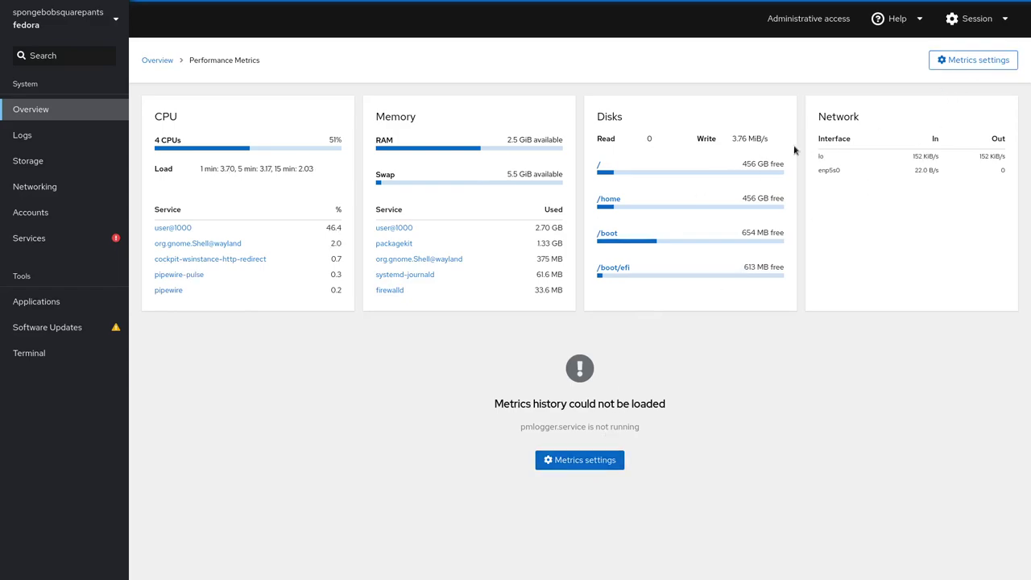
left_click(157, 60)
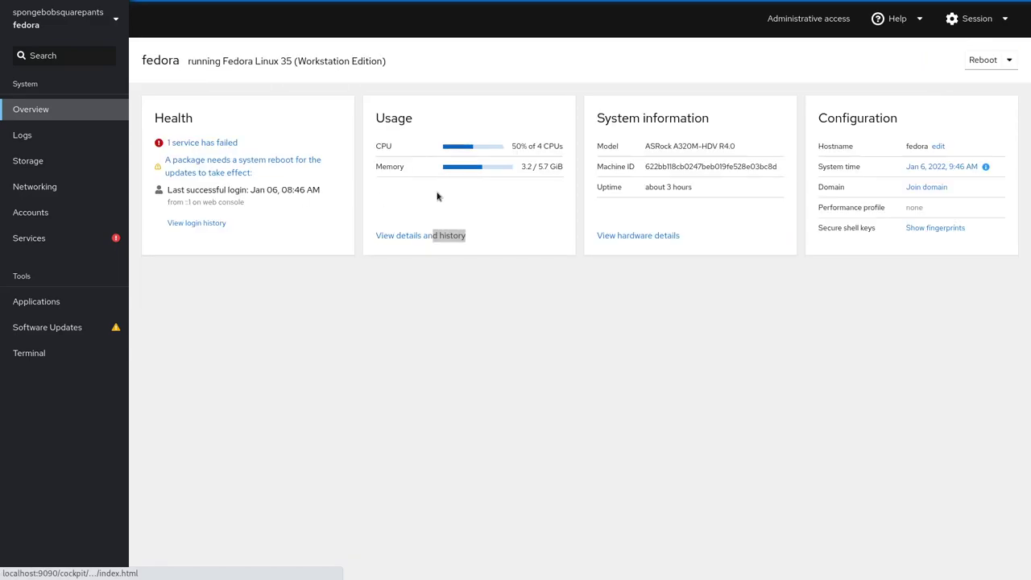
Step: Examine the hardware details, including the BIOS and CPU information, the PCI device list and the memory table
left_click(661, 237)
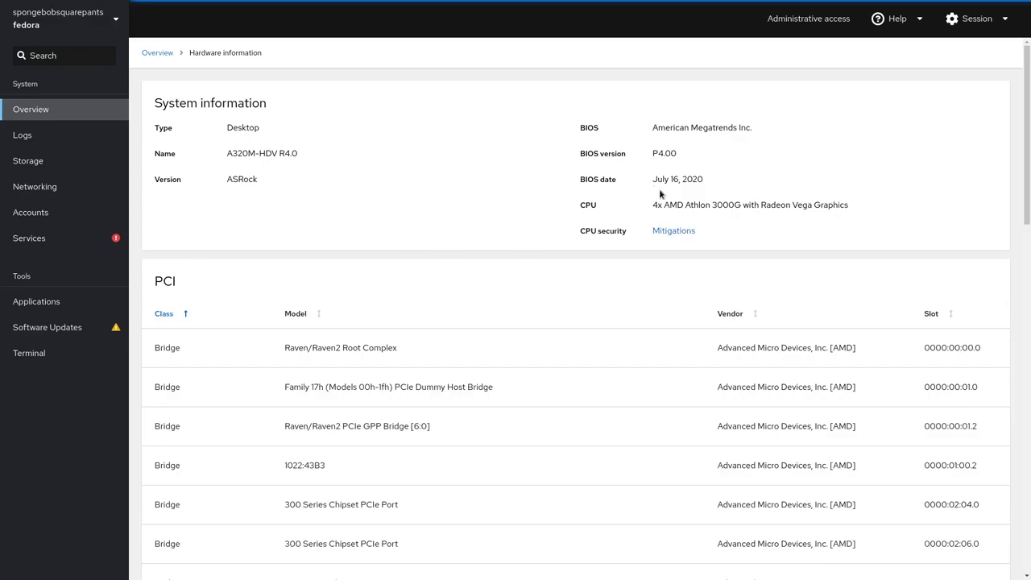
double_click(782, 207)
triple_click(728, 207)
left_click(728, 207)
scroll(803, 244, "down", 5)
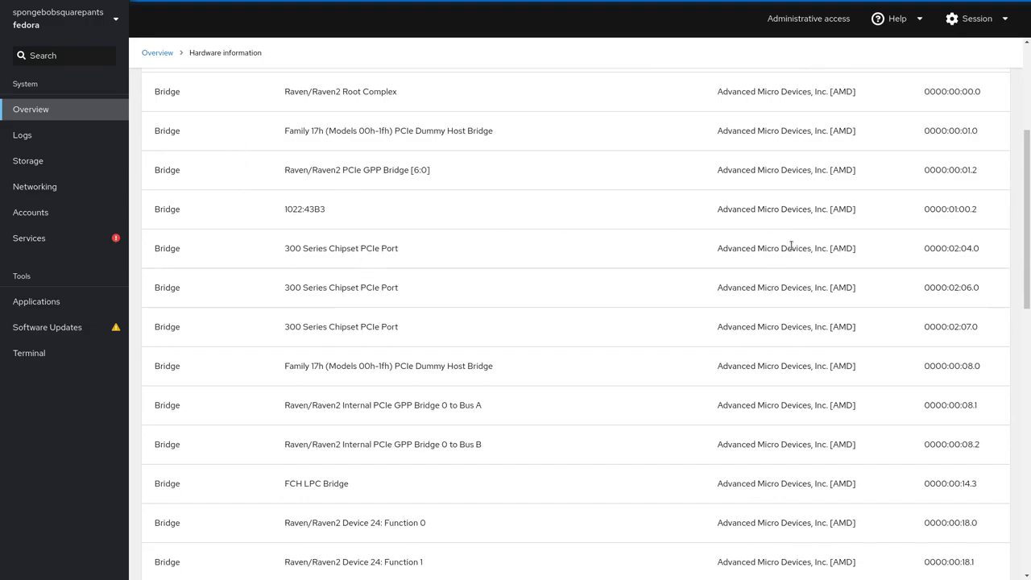
scroll(791, 245, "down", 5)
scroll(527, 329, "down", 4)
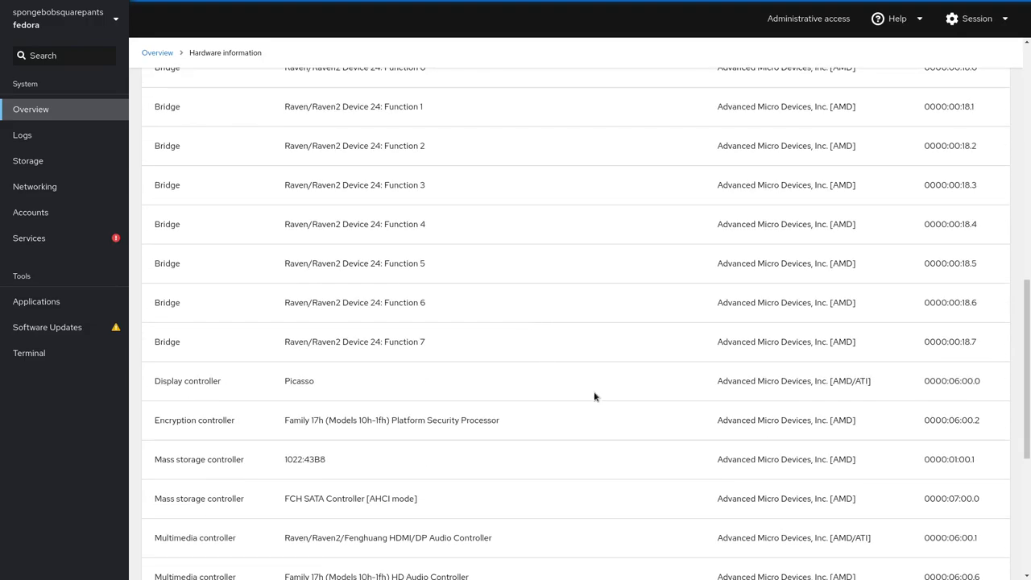
scroll(590, 391, "down", 5)
scroll(405, 337, "down", 1)
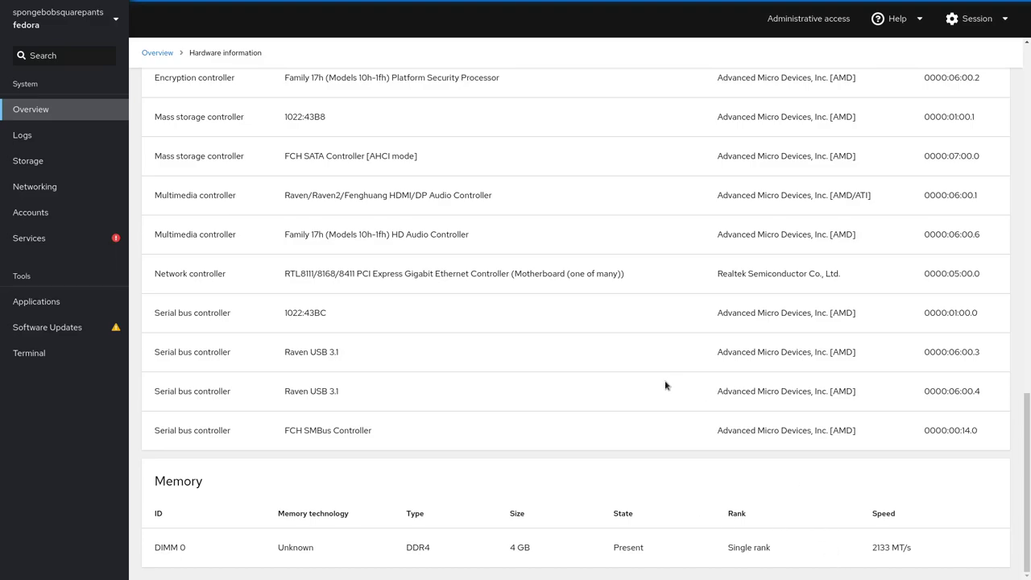
Step: Review the PCI device list back up to the system information and return to the system overview
scroll(664, 384, "up", 3)
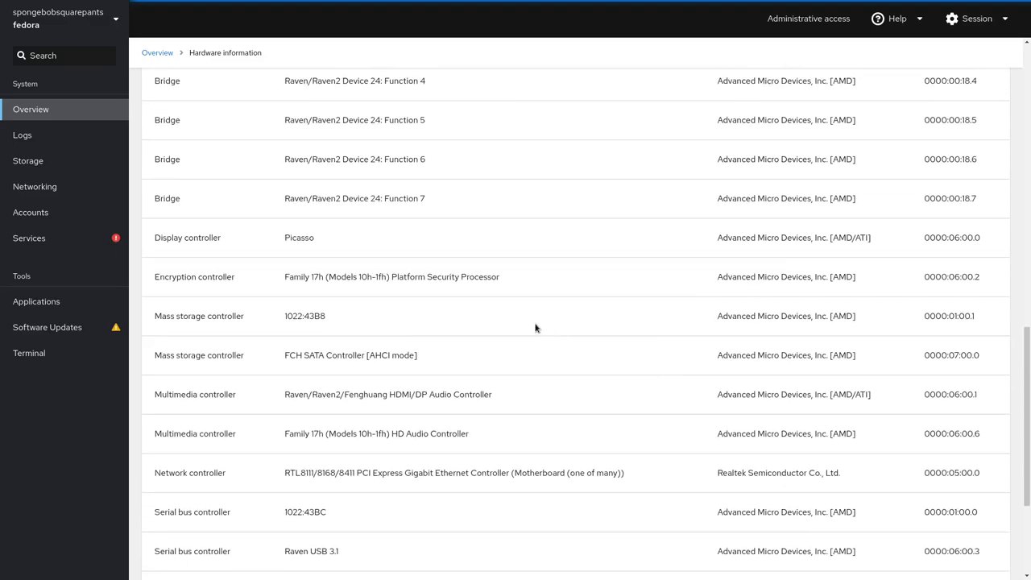
scroll(536, 328, "up", 1)
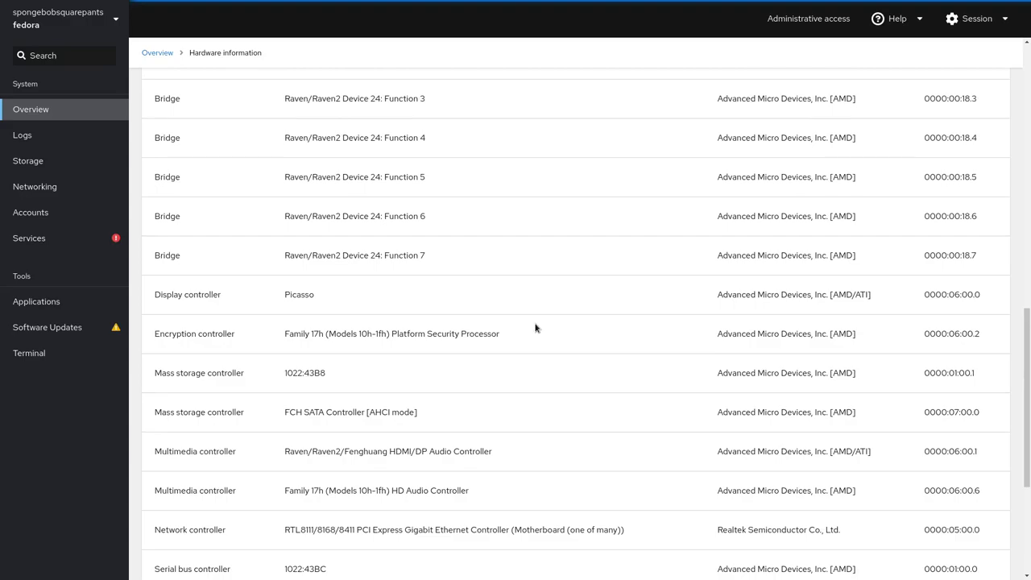
scroll(536, 328, "up", 2)
scroll(536, 328, "up", 4)
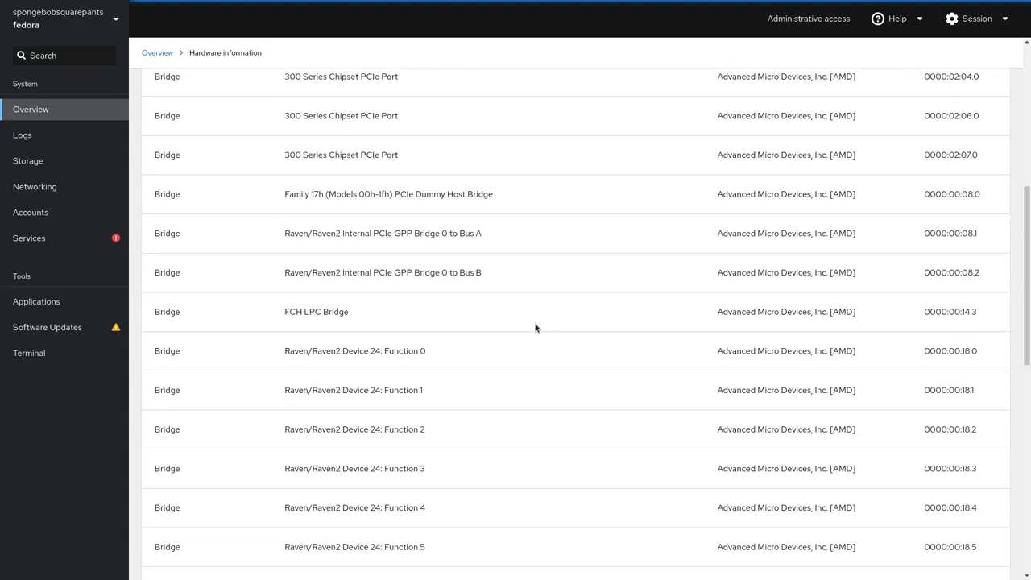
scroll(536, 328, "up", 7)
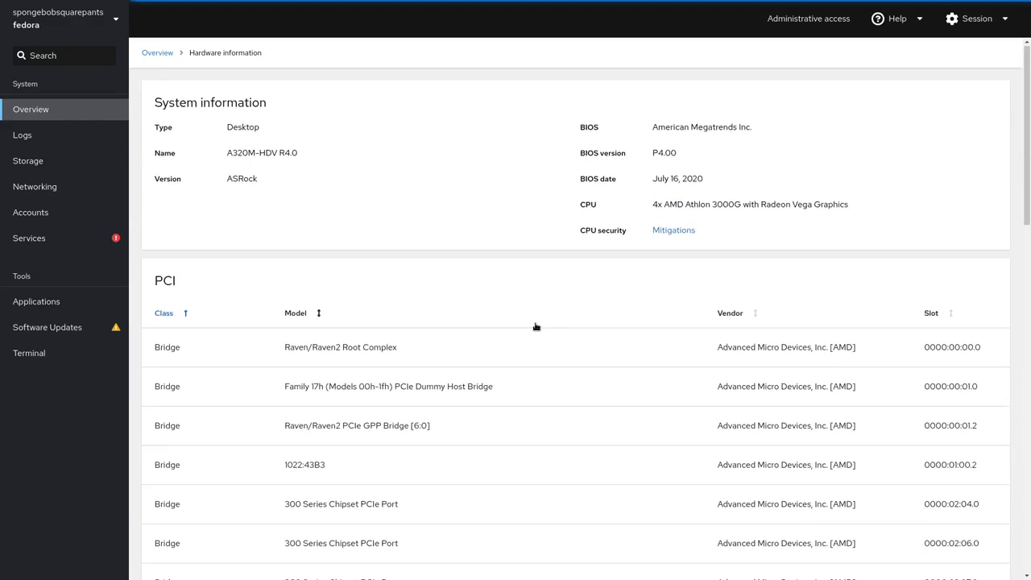
left_click(173, 54)
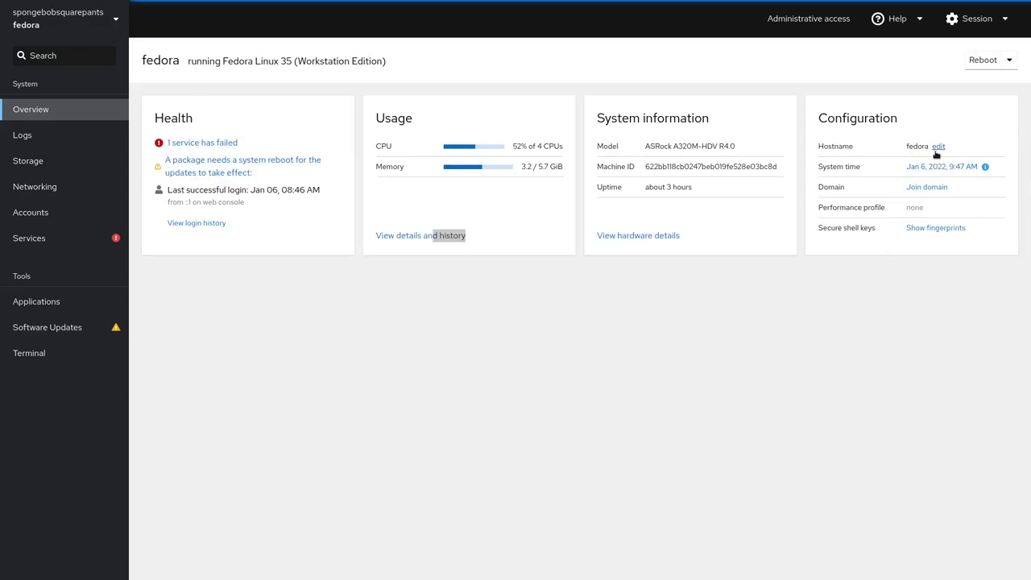
Step: Look at the domain joining form, dismiss it without joining, and show the machine's SSH key fingerprints
left_click(928, 188)
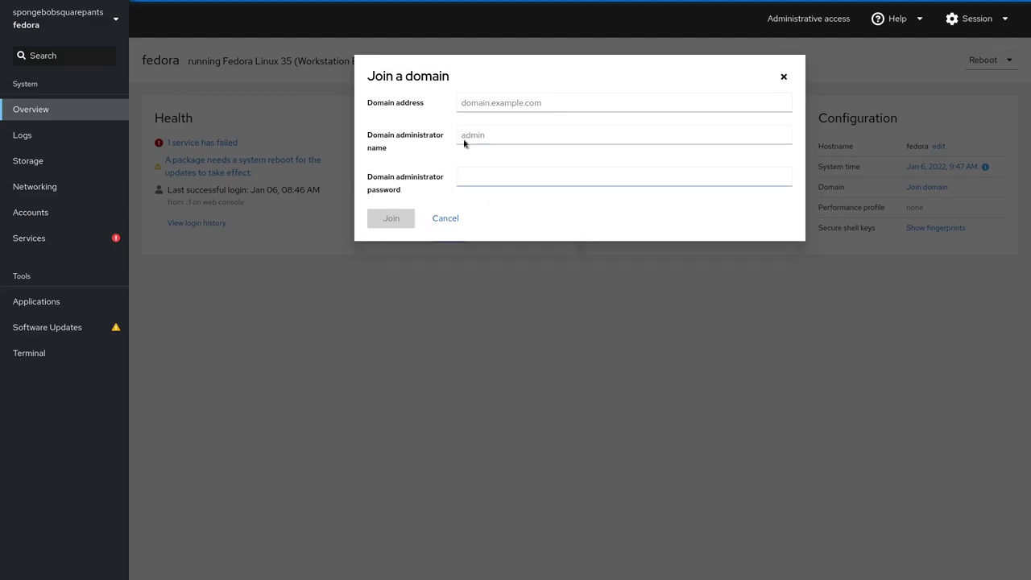
left_click(785, 76)
left_click(909, 230)
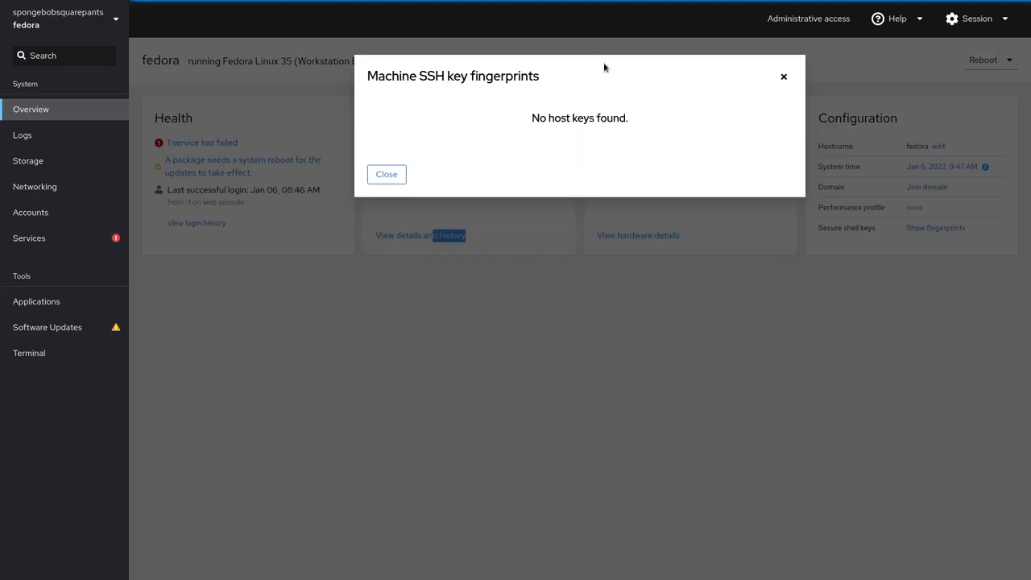
Step: Dismiss the SSH key fingerprints, return to the software updates page and leave the browser's full-screen mode
left_click(782, 79)
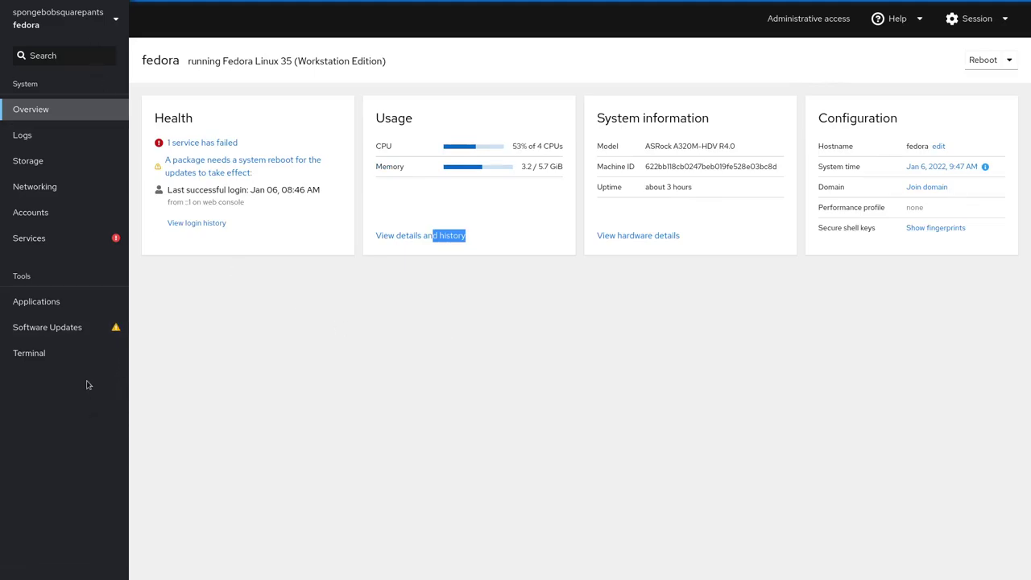
left_click(89, 324)
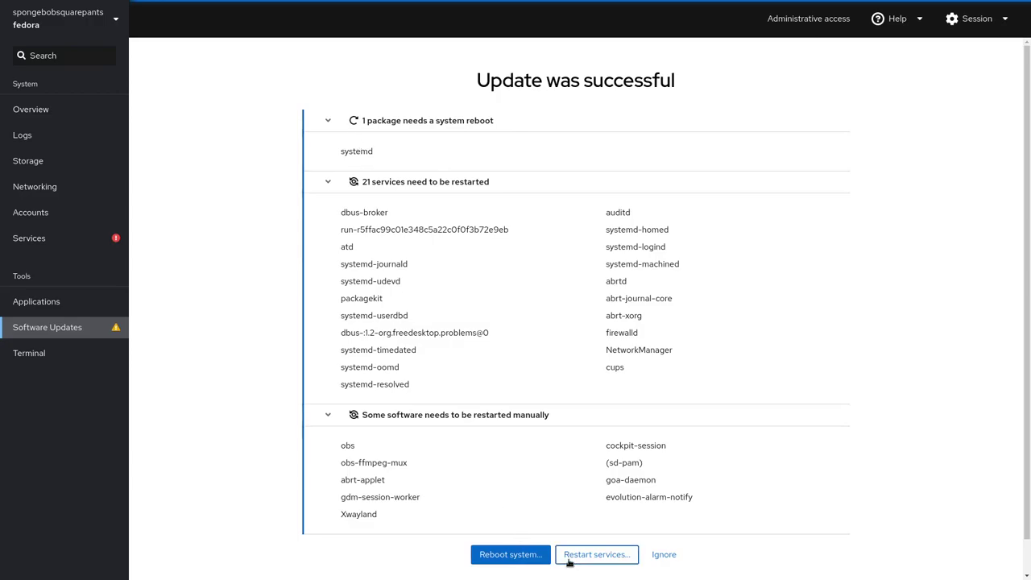
mouse_move(359, 4)
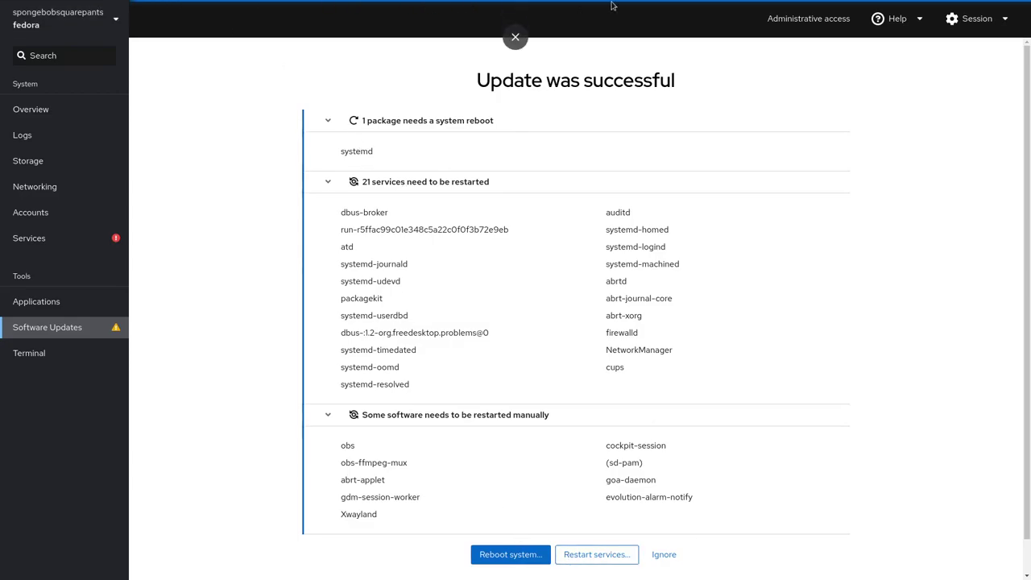
left_click(516, 38)
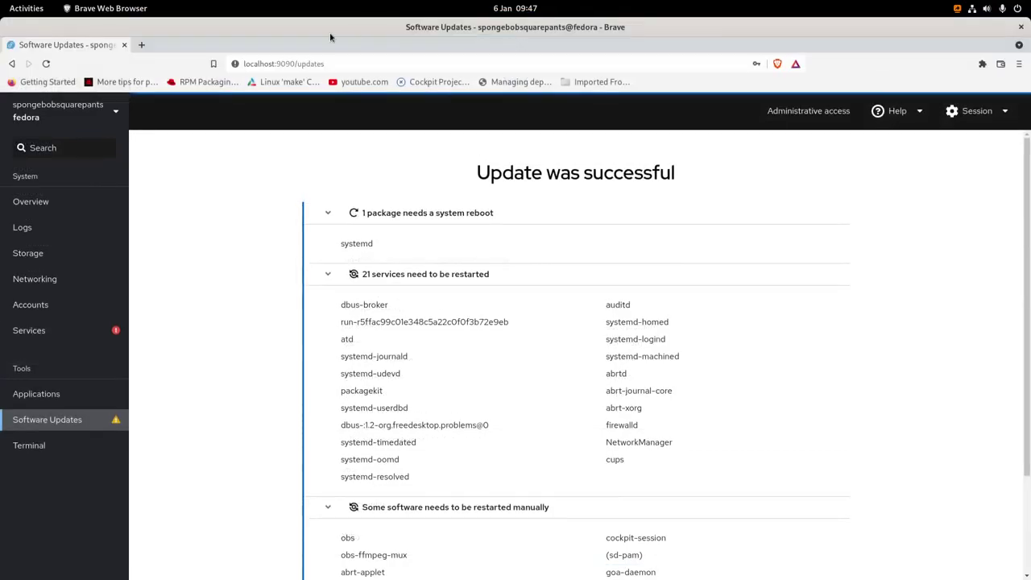
left_click(305, 66)
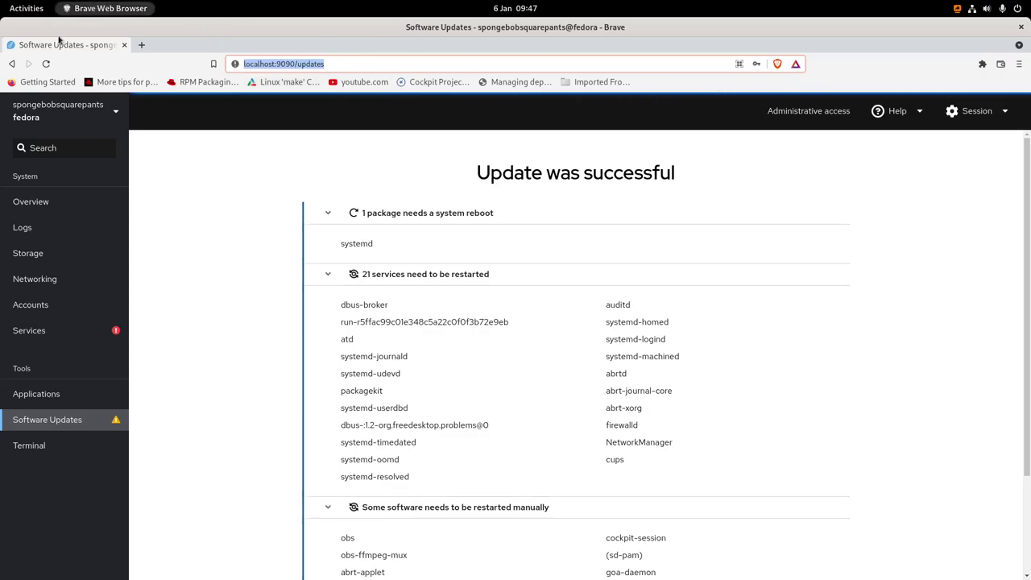
Step: View the web console's component versions and open the Cockpit project website from there
left_click(907, 112)
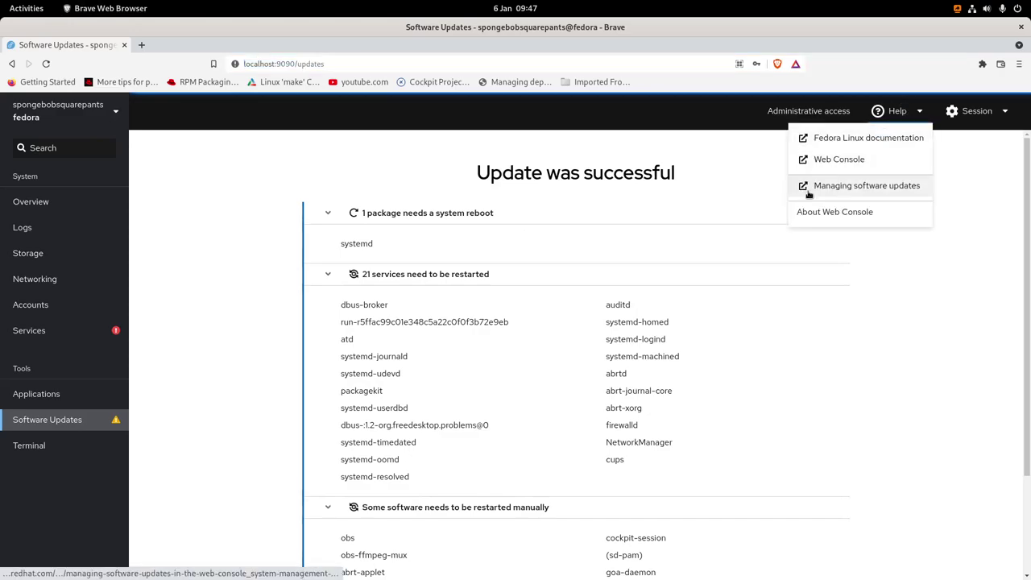
left_click(819, 212)
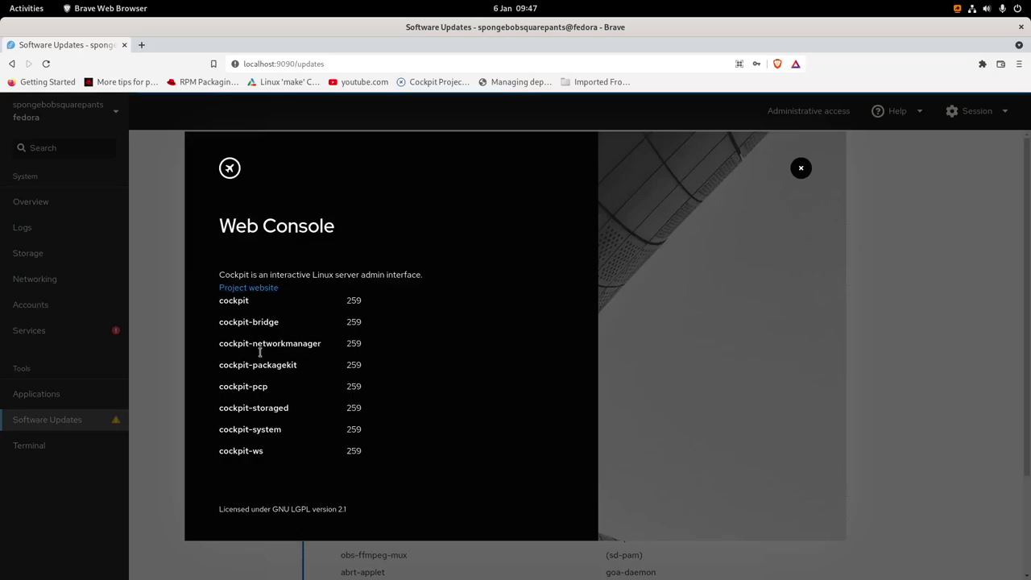
left_click(258, 287)
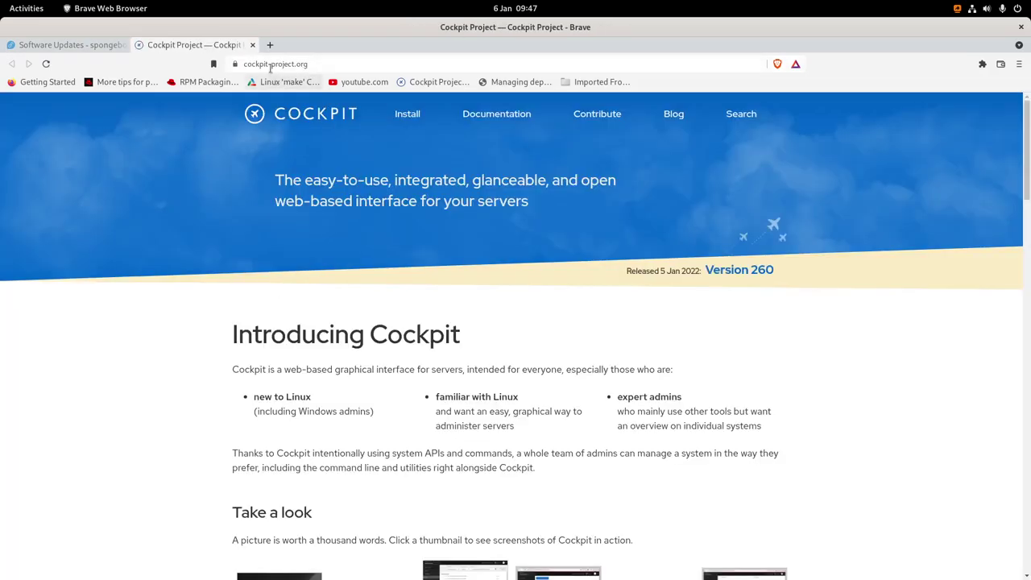
left_click(282, 64)
double_click(307, 64)
triple_click(272, 64)
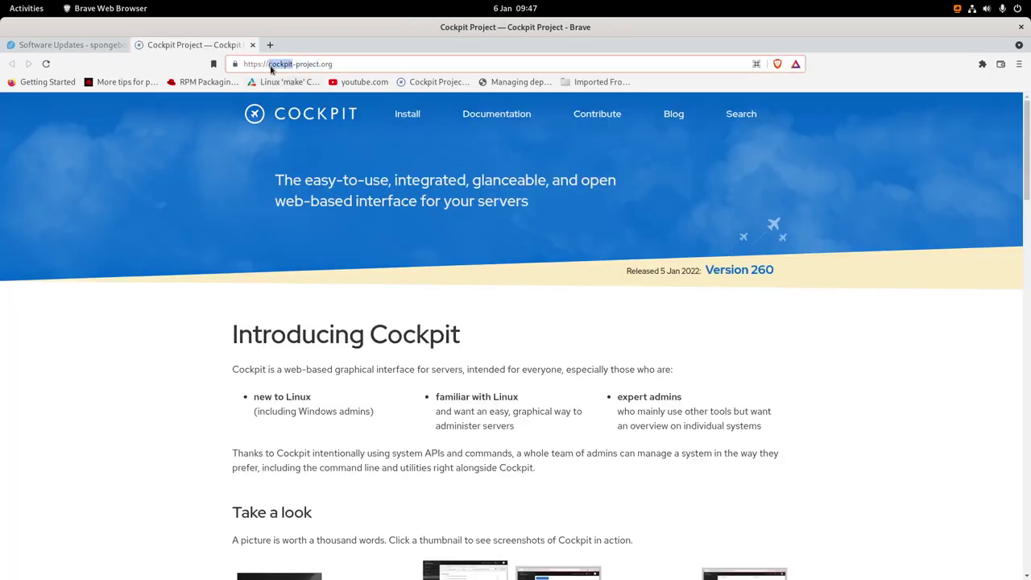
left_click(388, 64)
Step: Browse the home page's screenshot gallery from the log in prompt through the system service images, and close it
scroll(821, 258, "down", 5)
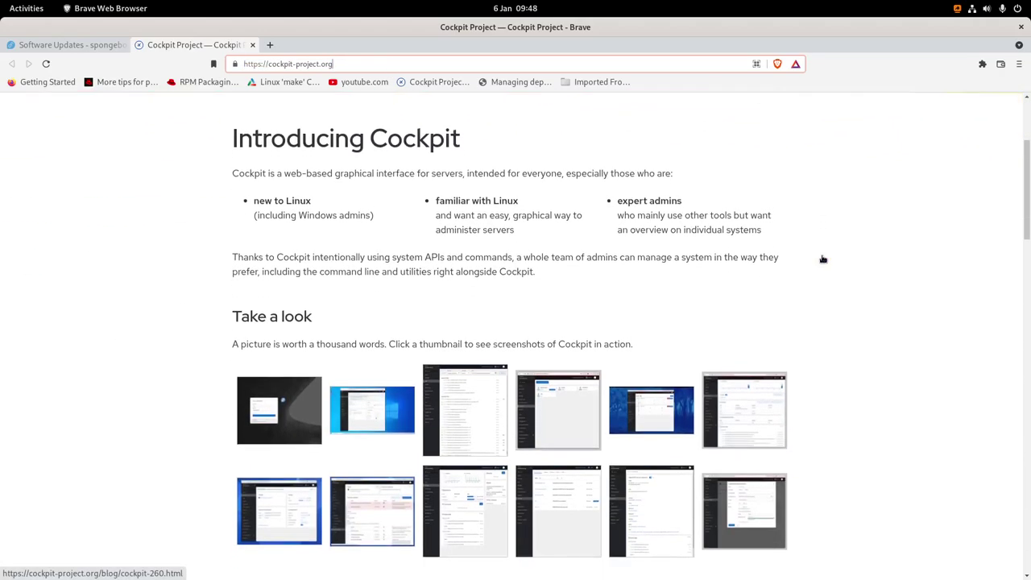
left_click(304, 320)
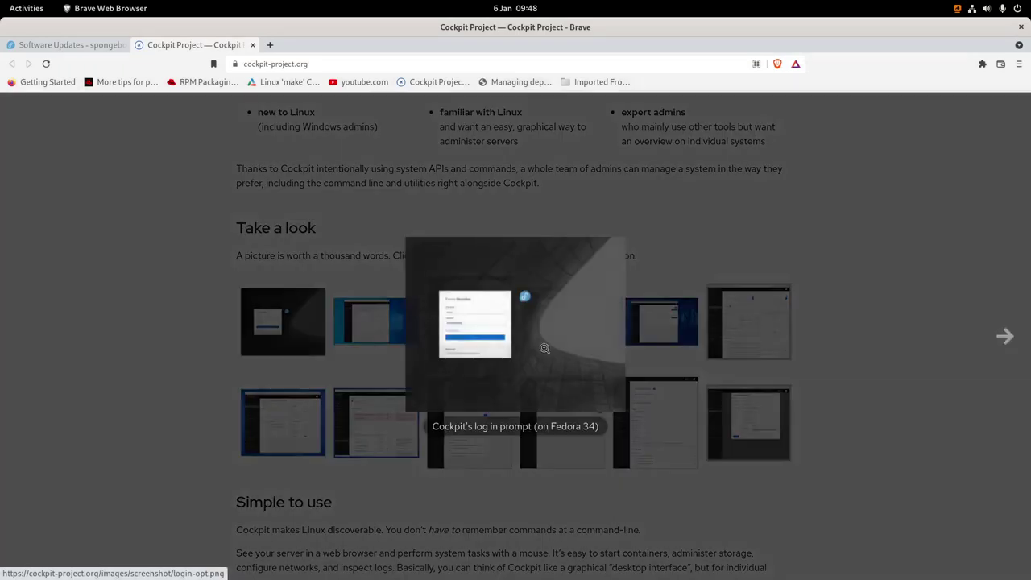
left_click(1003, 336)
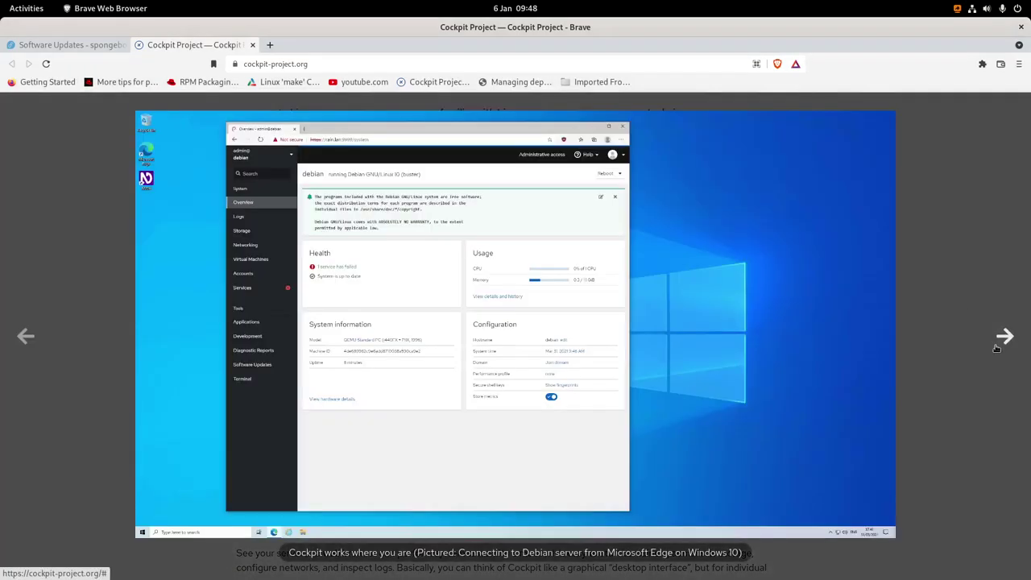
left_click(996, 346)
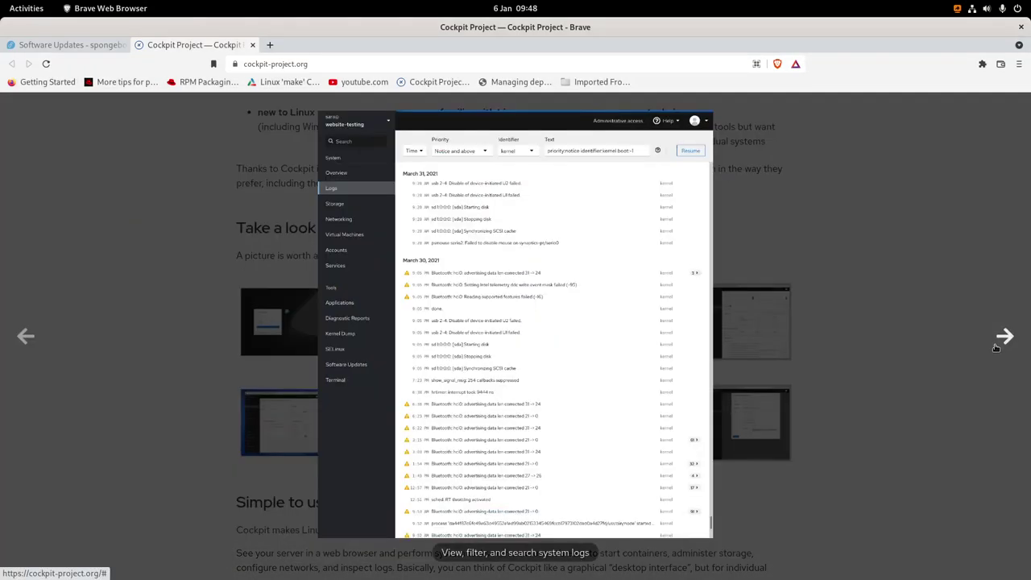
left_click(996, 346)
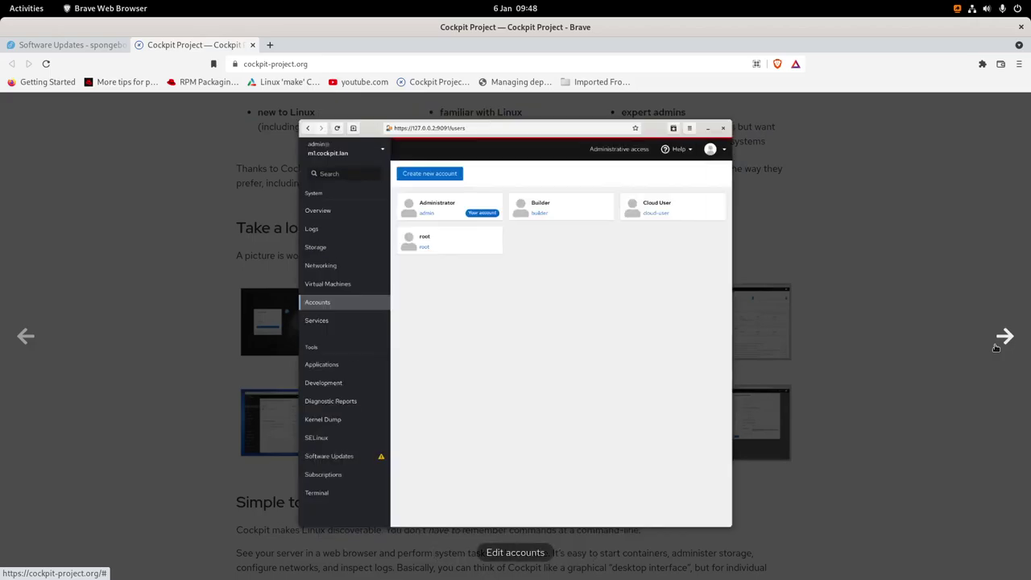
left_click(996, 346)
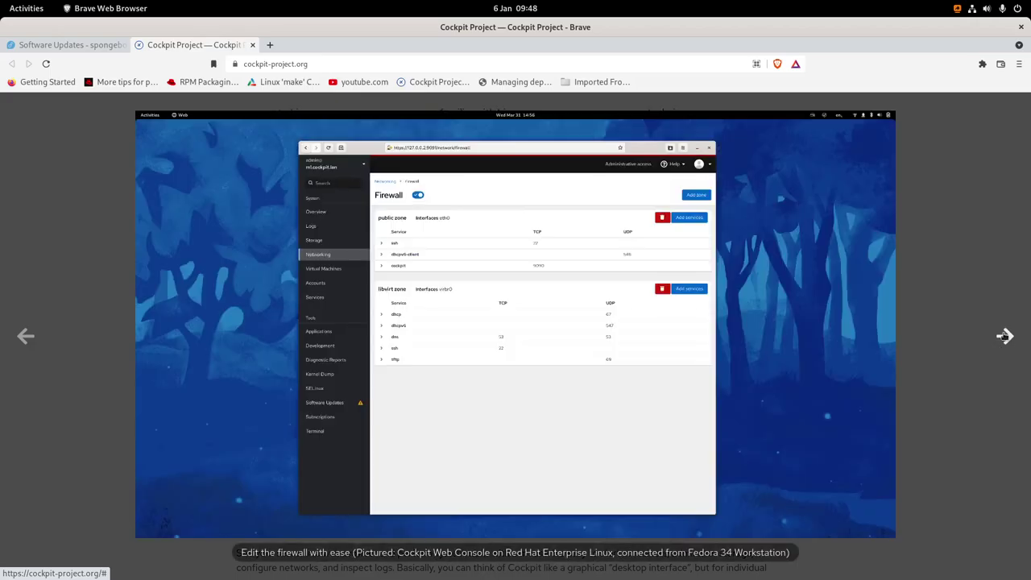
left_click(1003, 336)
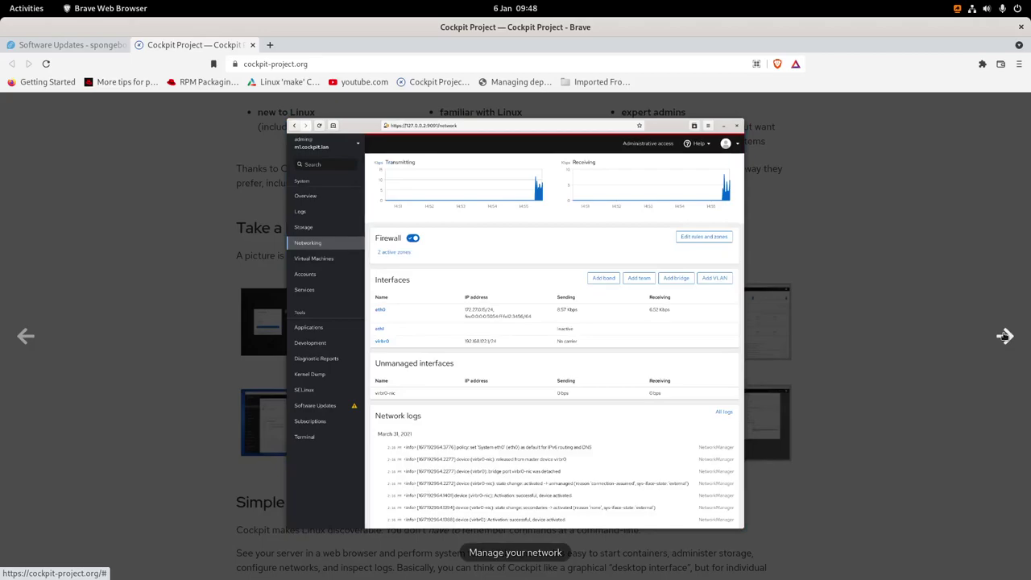
left_click(1005, 336)
left_click(1004, 336)
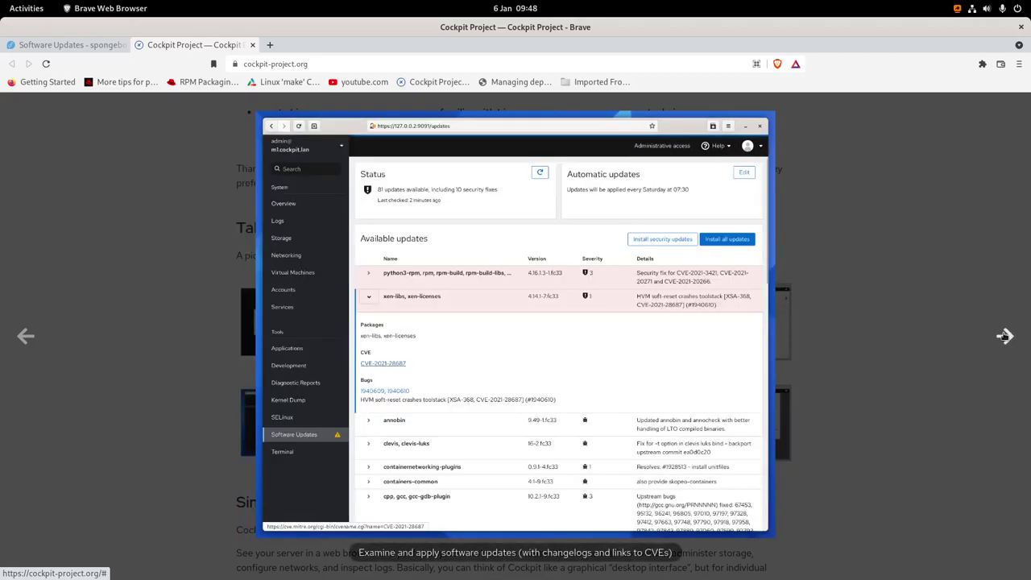
left_click(1004, 335)
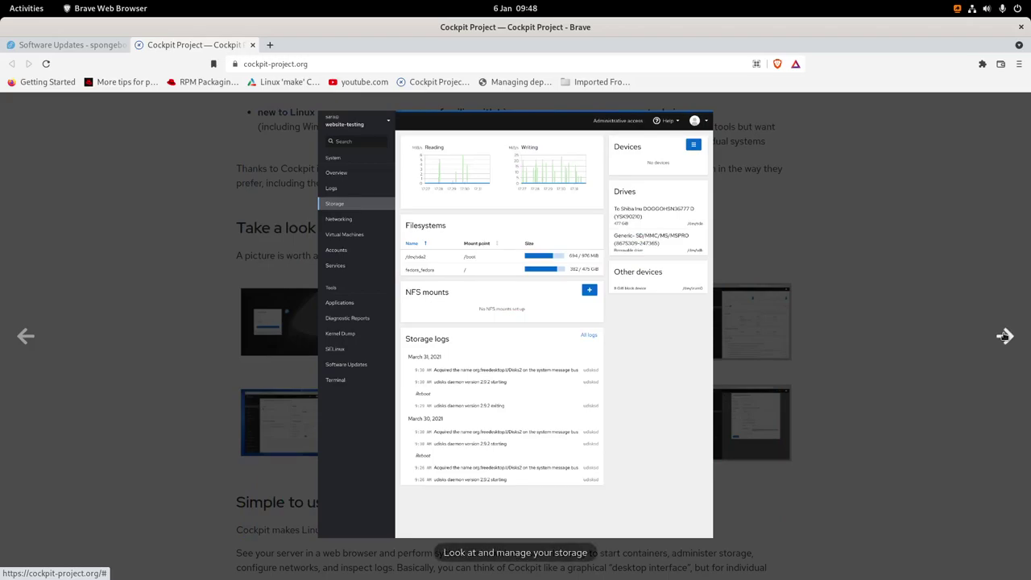
left_click(1005, 336)
left_click(1005, 335)
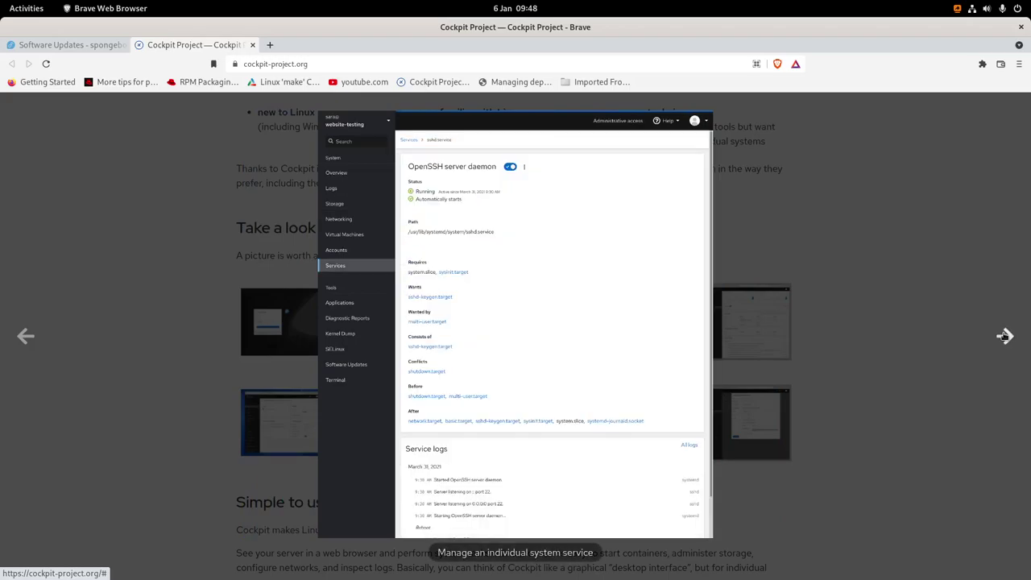
left_click(1005, 336)
key("Escape")
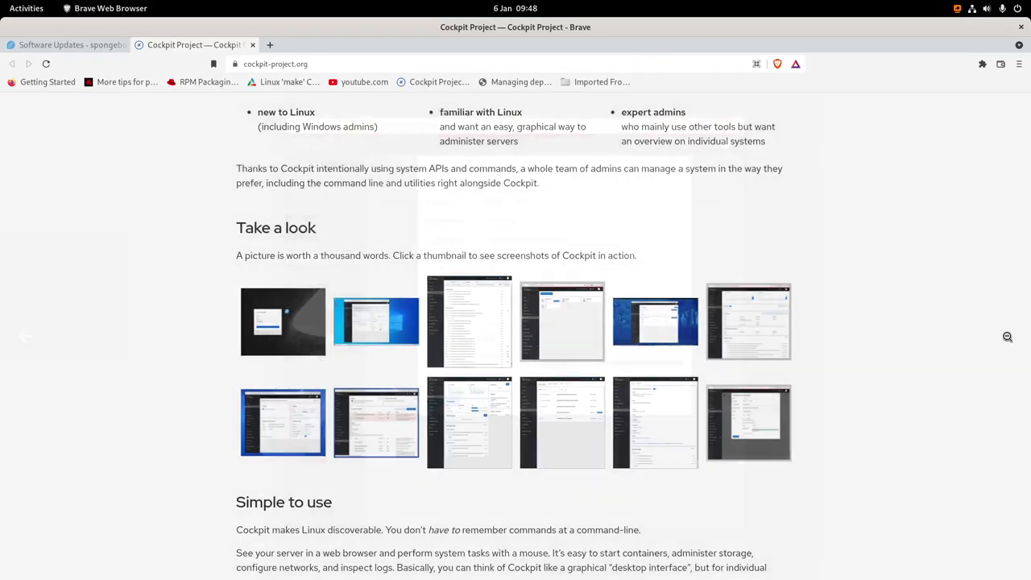
Step: Read the home page's sections from simplicity and integration through supported distributions, the release schedule and getting started
scroll(524, 380, "down", 8)
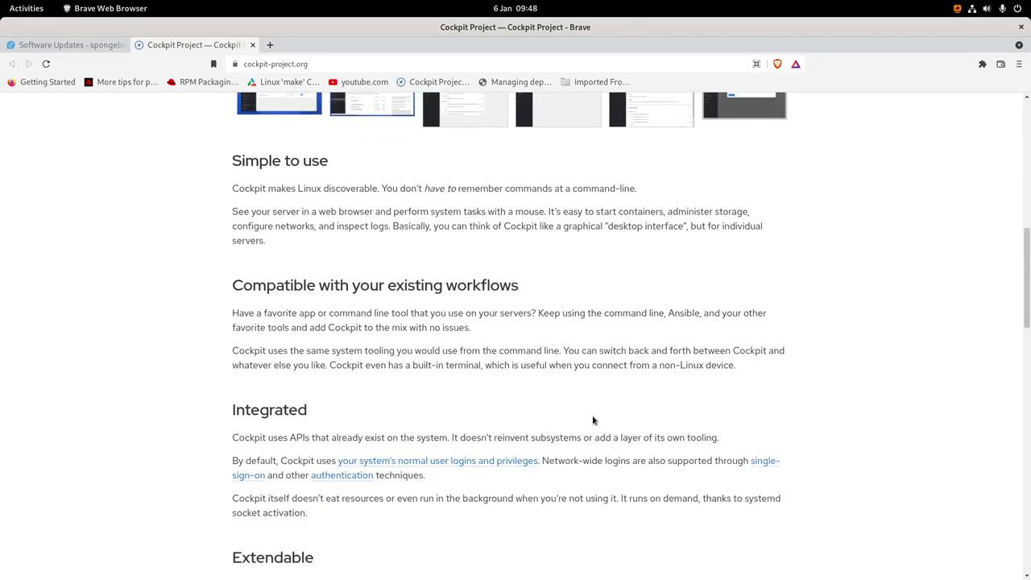
scroll(185, 323, "down", 4)
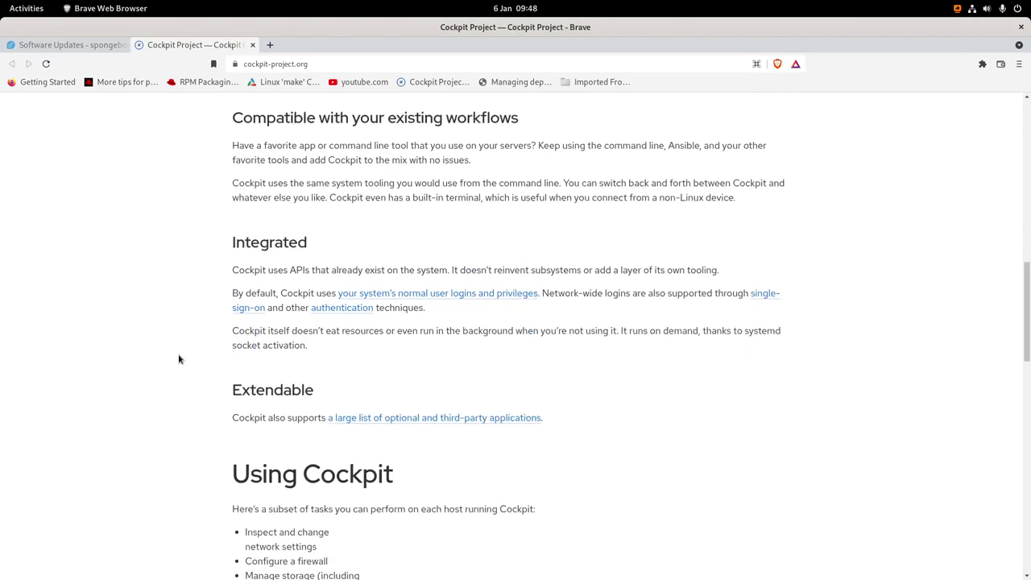
scroll(866, 380, "down", 5)
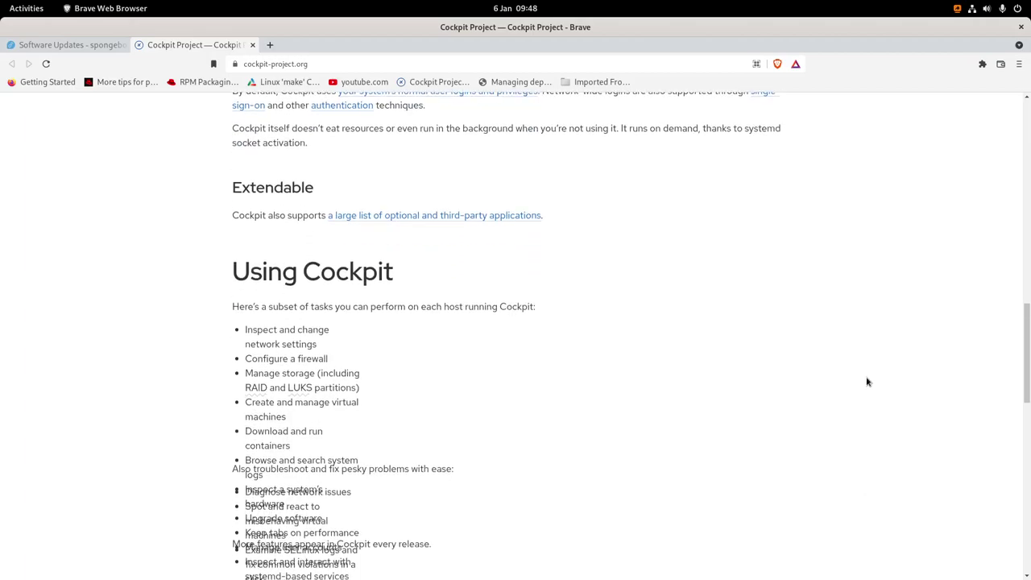
scroll(868, 381, "down", 4)
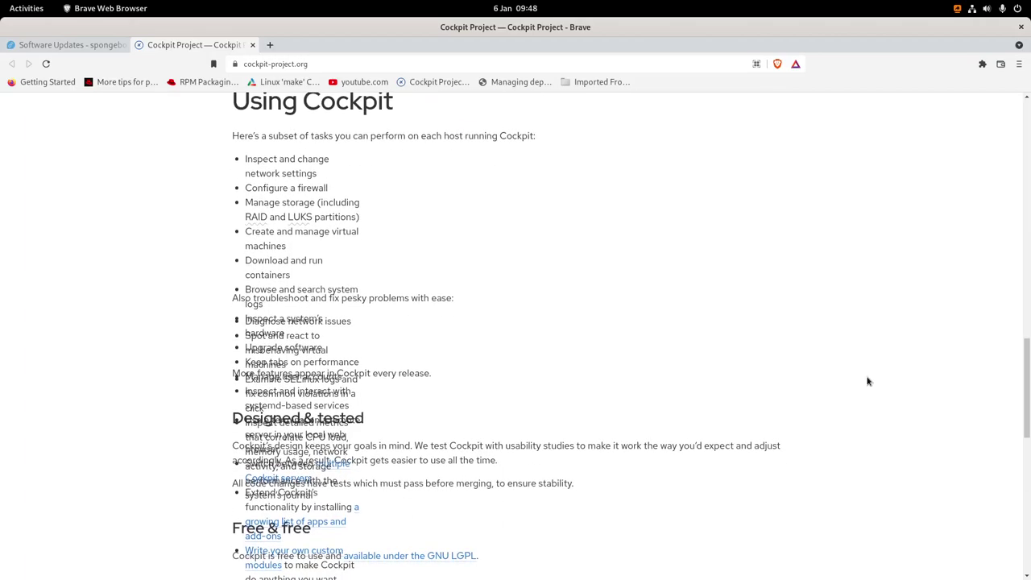
scroll(868, 381, "up", 6)
left_click_drag(1026, 346, 1027, 427)
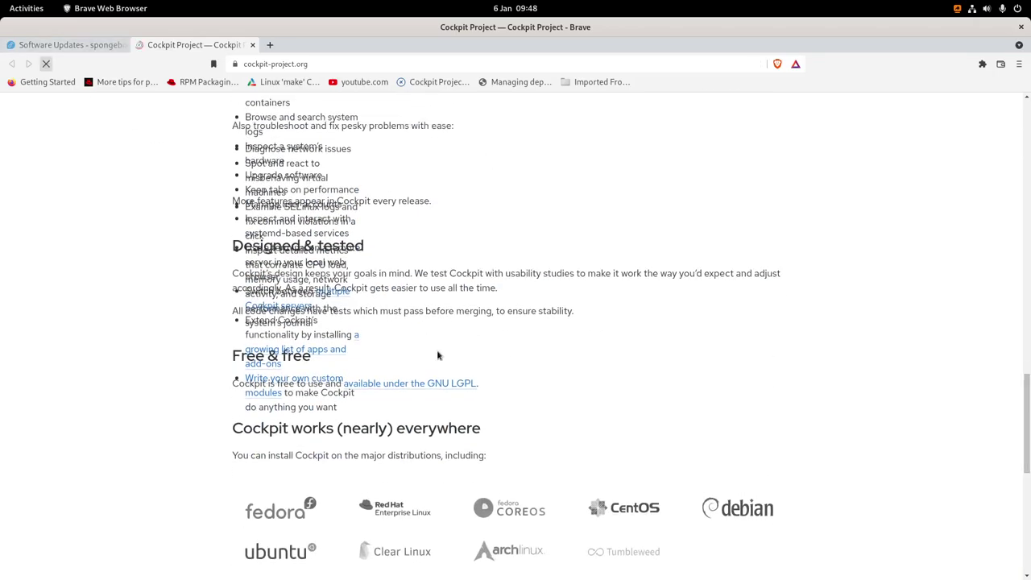
scroll(520, 400, "down", 3)
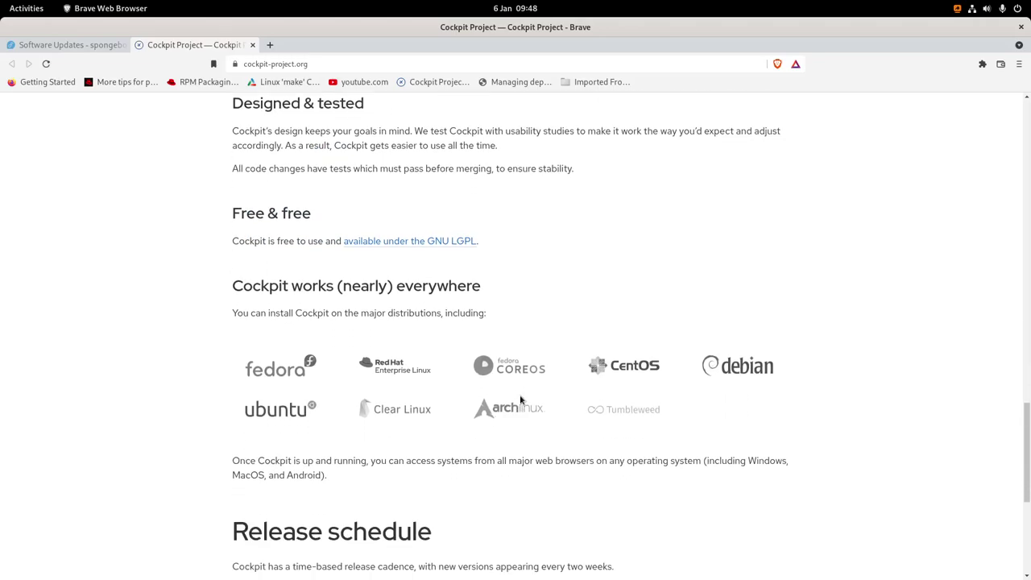
scroll(520, 400, "down", 4)
scroll(520, 400, "up", 3)
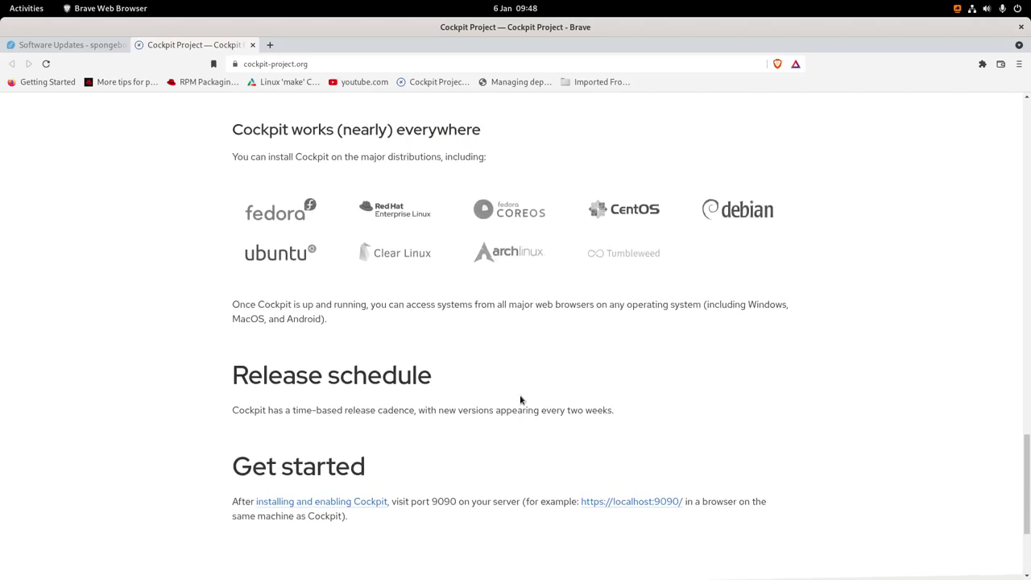
scroll(520, 400, "down", 3)
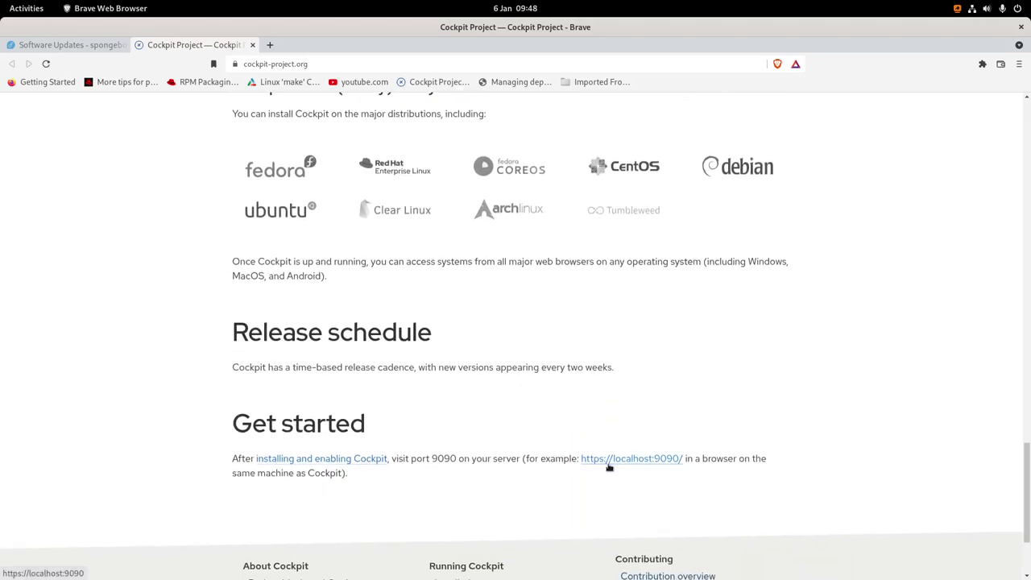
left_click(646, 459)
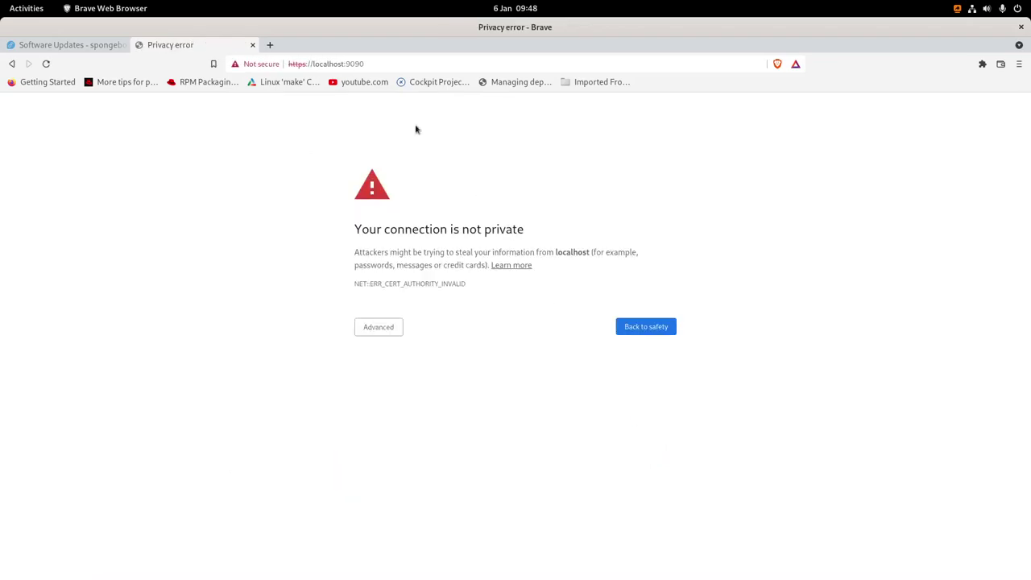
left_click(653, 324)
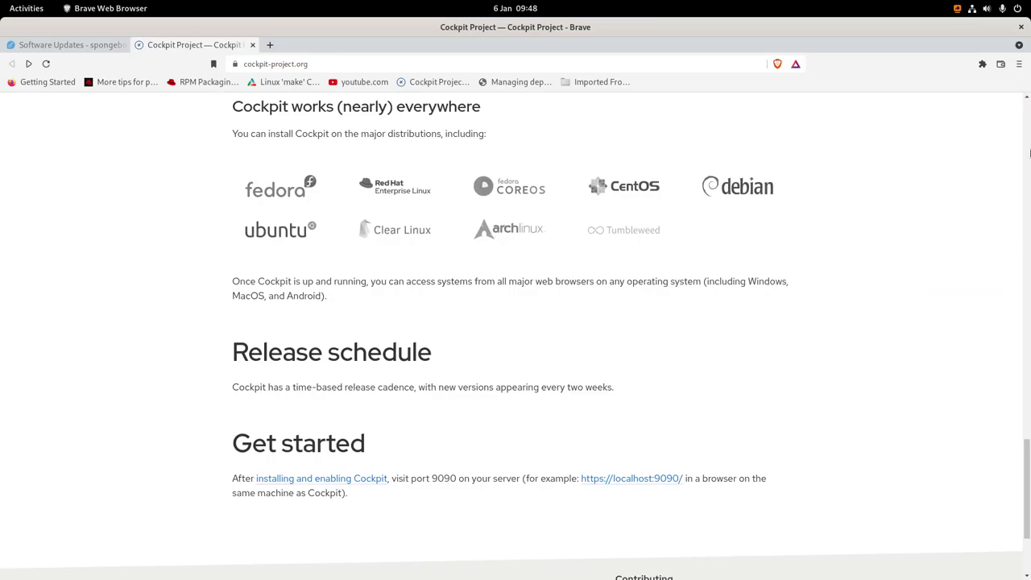
scroll(1029, 118, "up", 5)
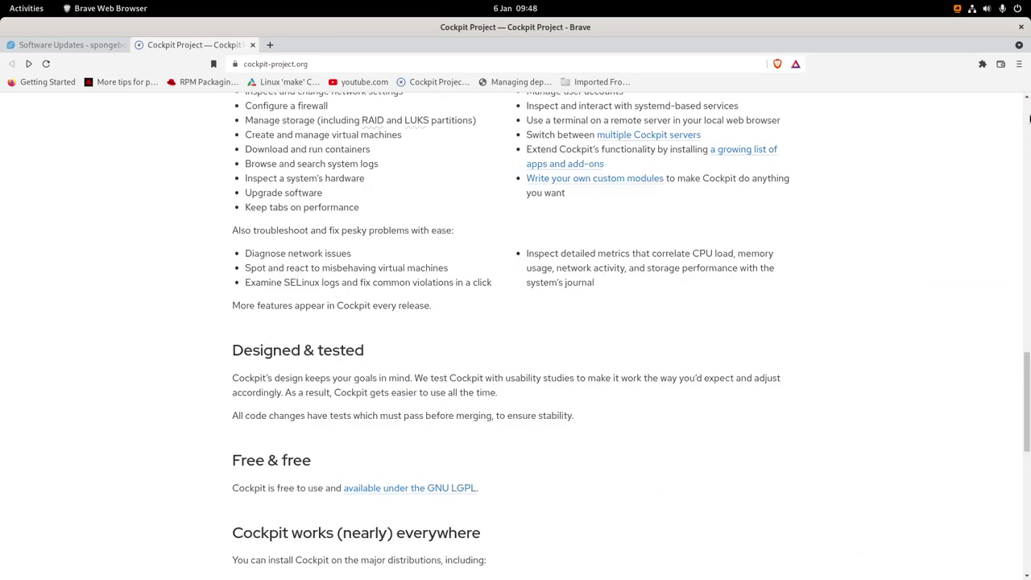
scroll(1028, 118, "up", 15)
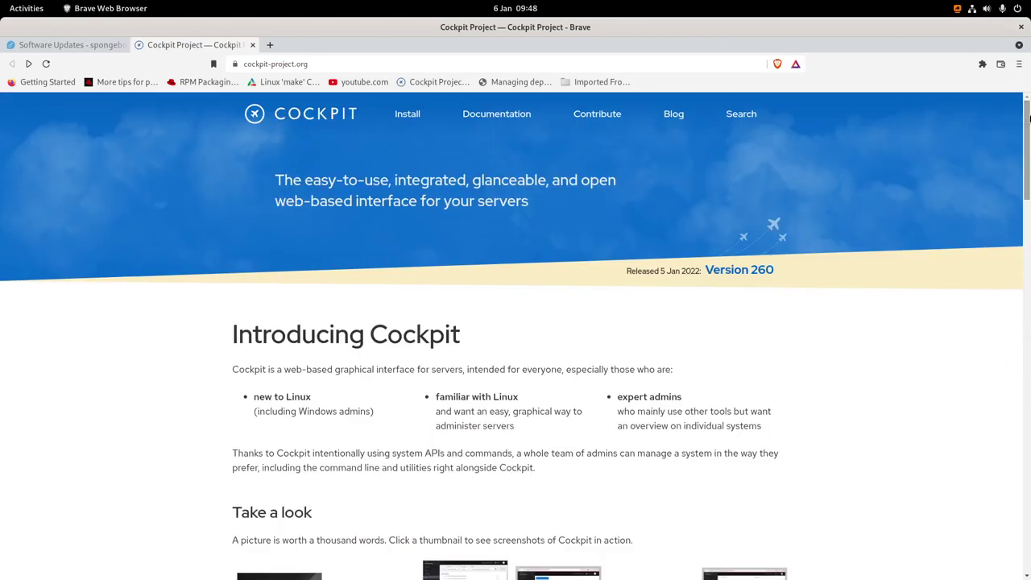
Step: Open Cockpit's installation page and examine the client browser requirements and the table of supported distributions
left_click(409, 113)
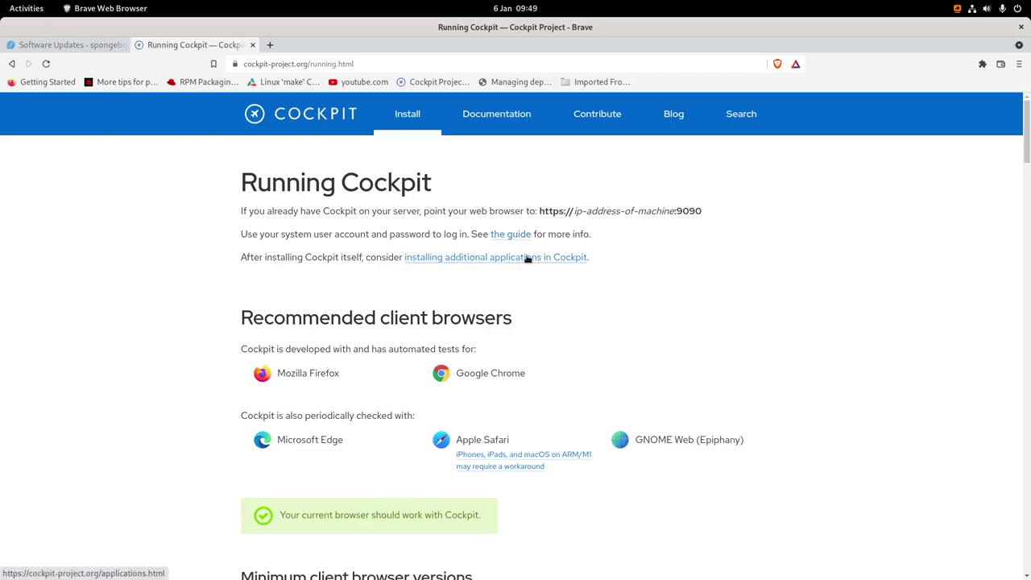
scroll(781, 274, "down", 1)
scroll(781, 274, "down", 6)
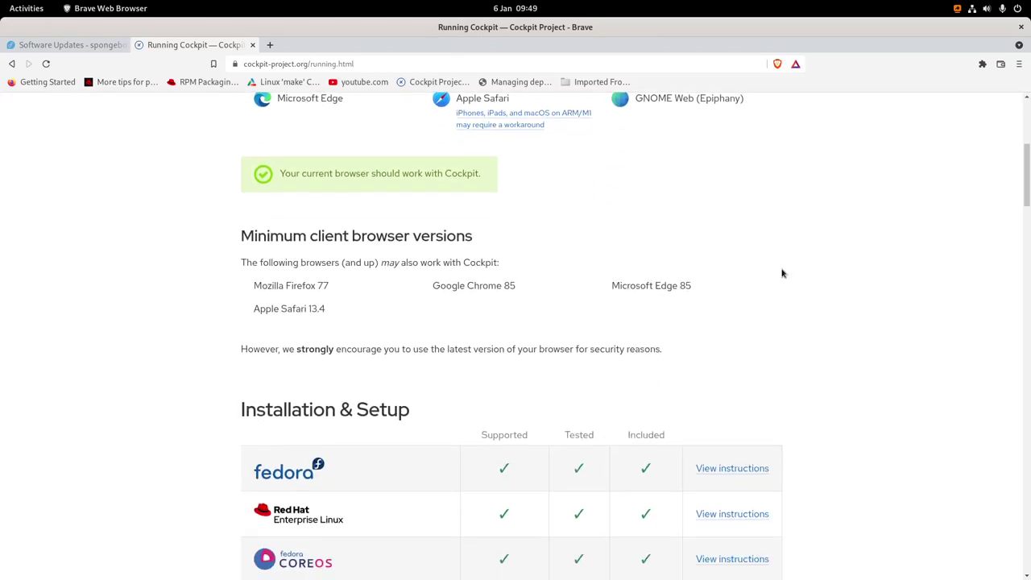
scroll(781, 272, "down", 5)
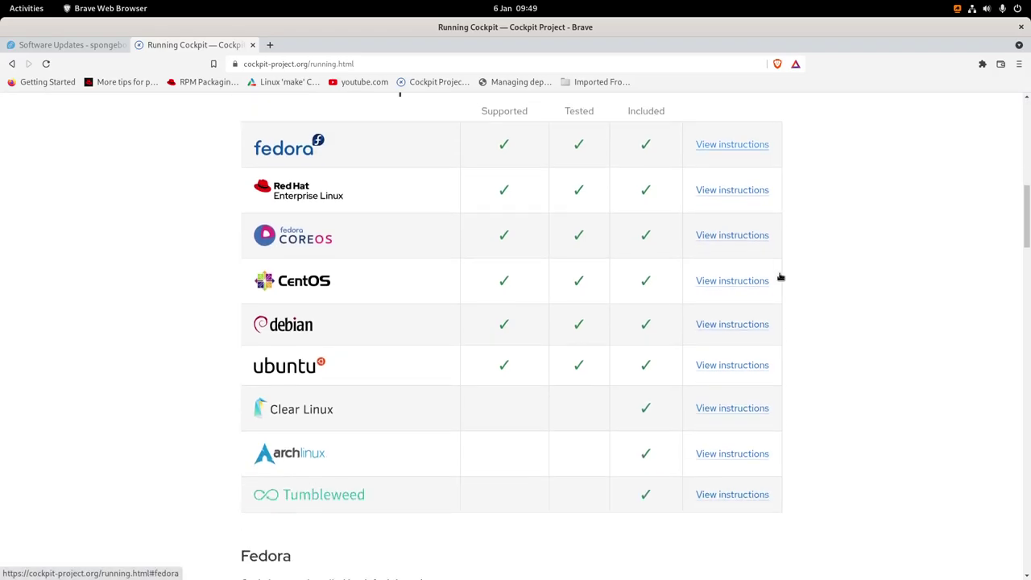
scroll(780, 277, "down", 2)
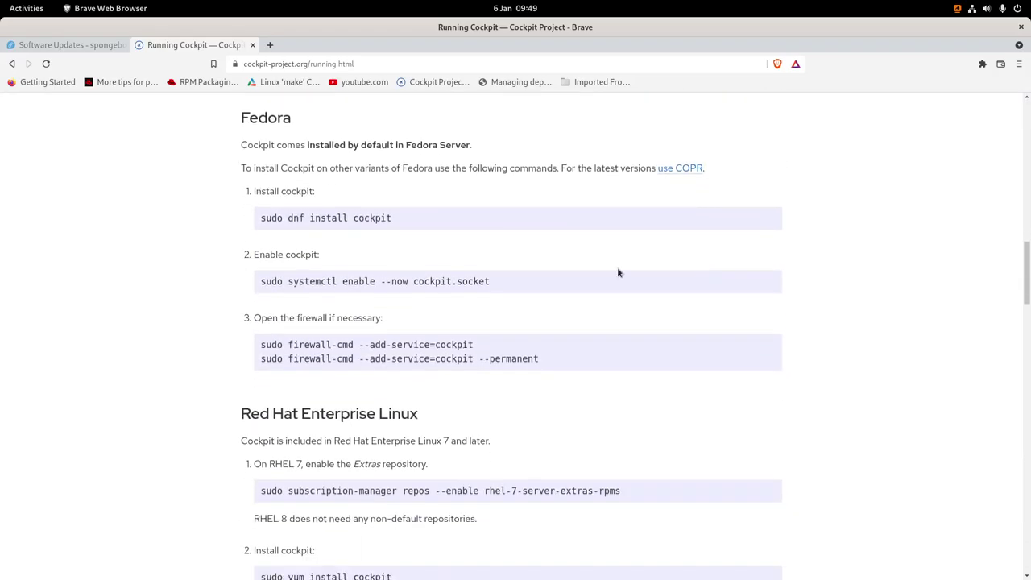
Step: Review the Fedora instructions for installing and enabling Cockpit, and tile the browser window on the left half of the desktop
left_click_drag(219, 129, 876, 360)
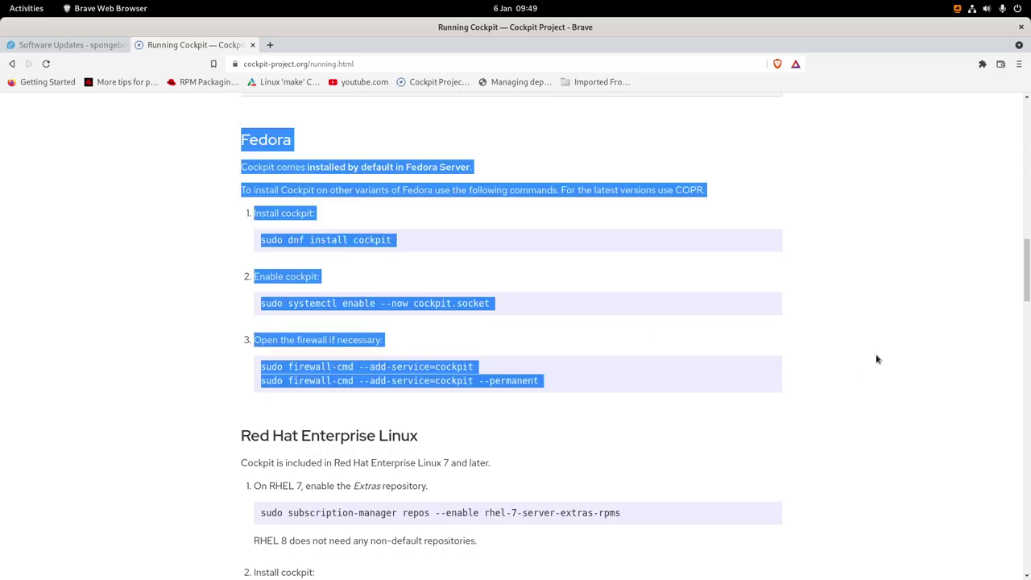
left_click(876, 360)
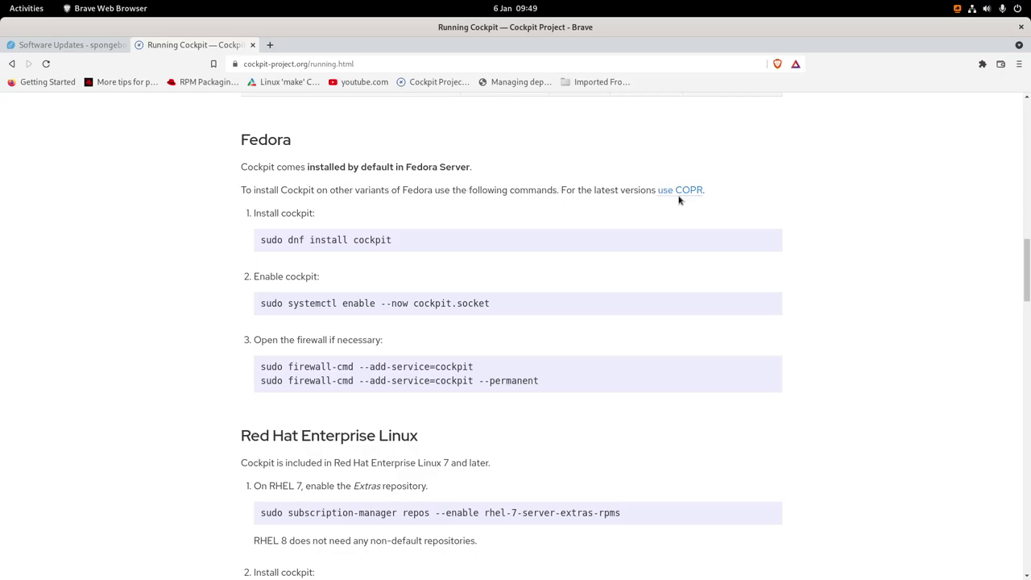
scroll(146, 234, "down", 1)
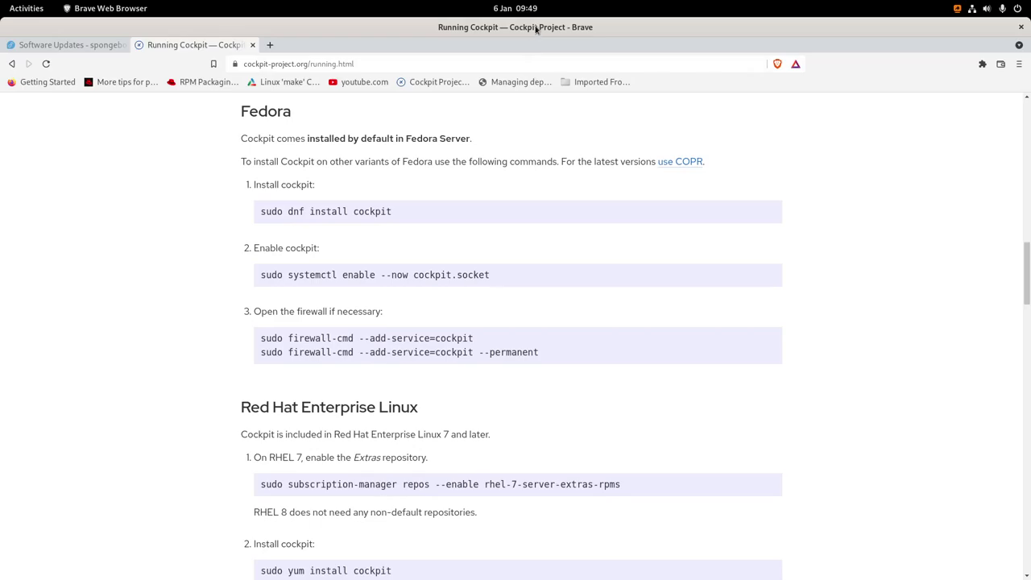
key("super+Left")
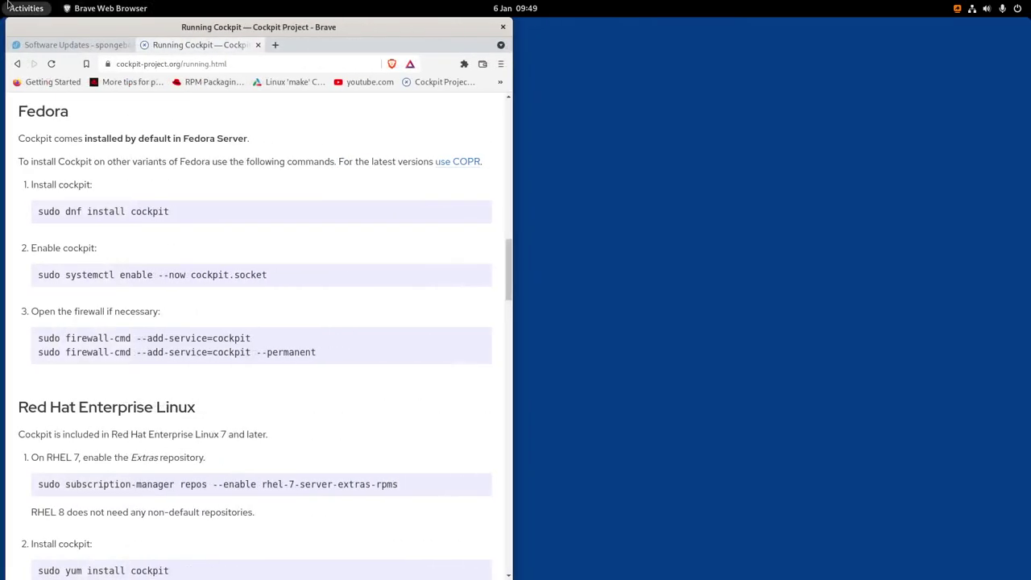